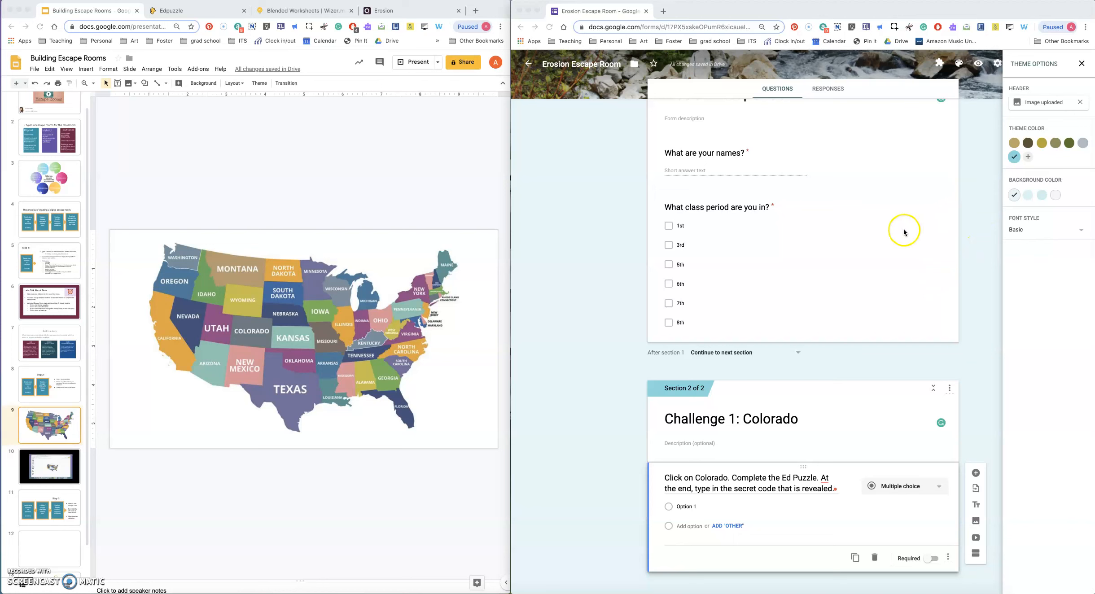
{"action": "left_click", "coordinate": [906, 206]}
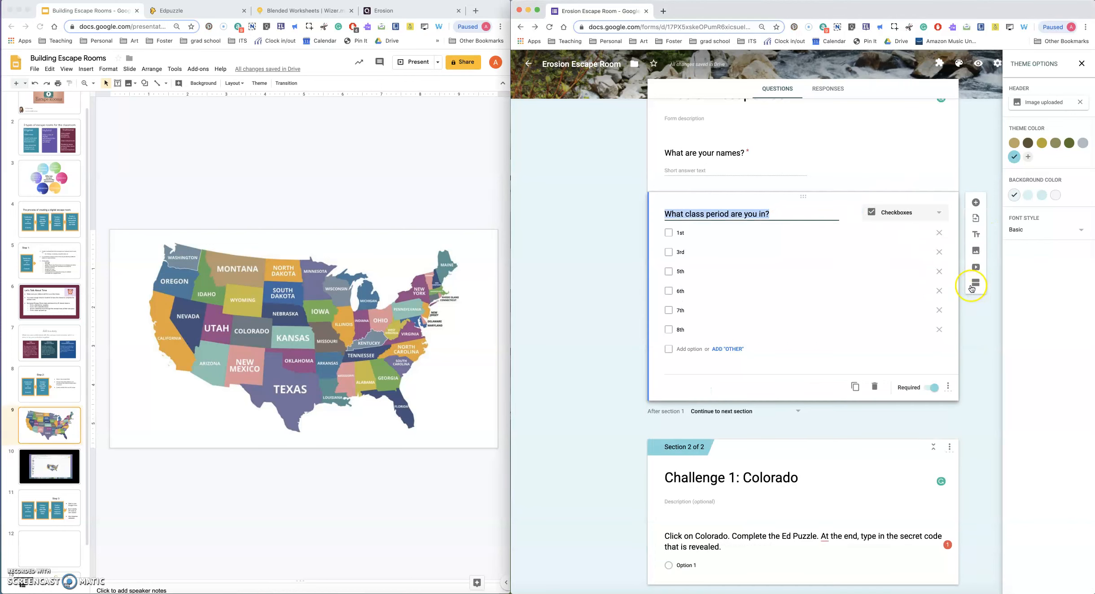
{"action": "left_click", "coordinate": [631, 313]}
{"action": "scroll", "coordinate": [629, 316], "scroll_direction": "down", "scroll_amount": 1}
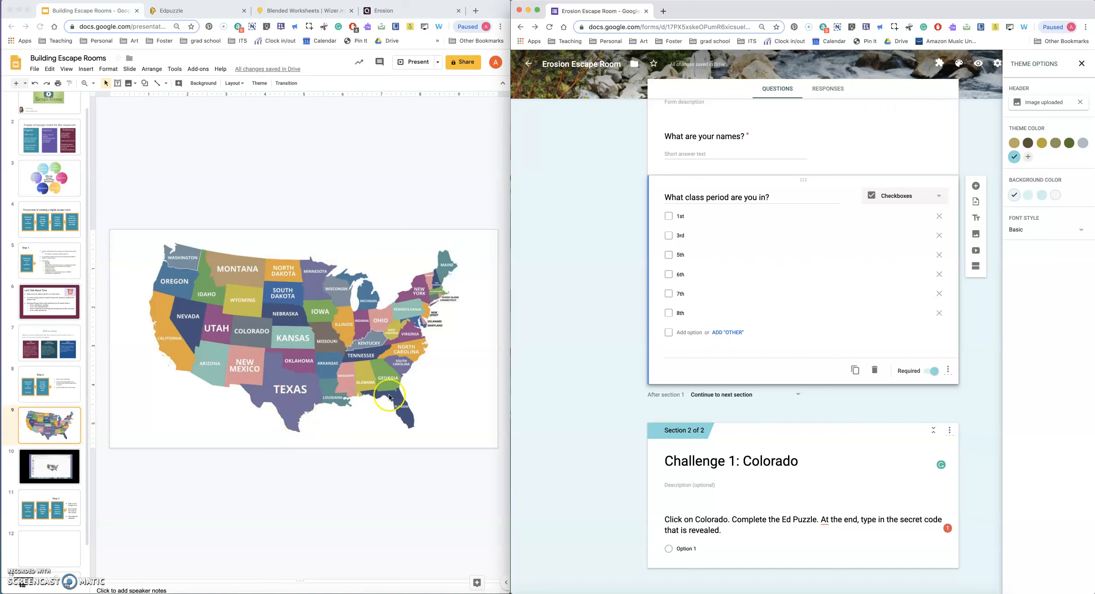
{"action": "left_click", "coordinate": [719, 526]}
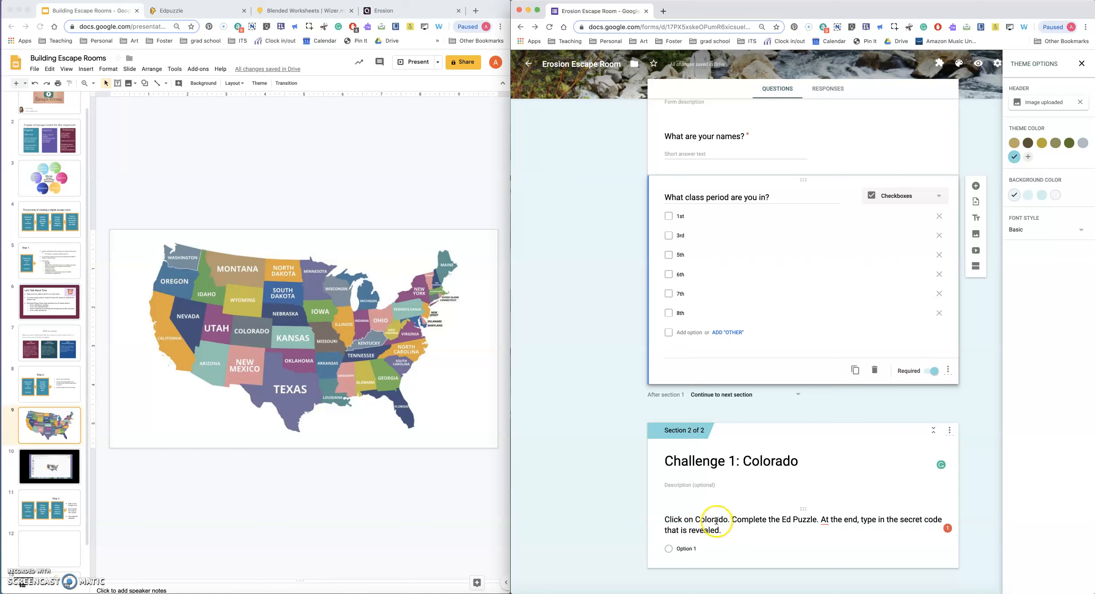
- Look up the code word in the Edpuzzle lesson, and make the Colorado challenge question in the form required
{"action": "left_click", "coordinate": [202, 11]}
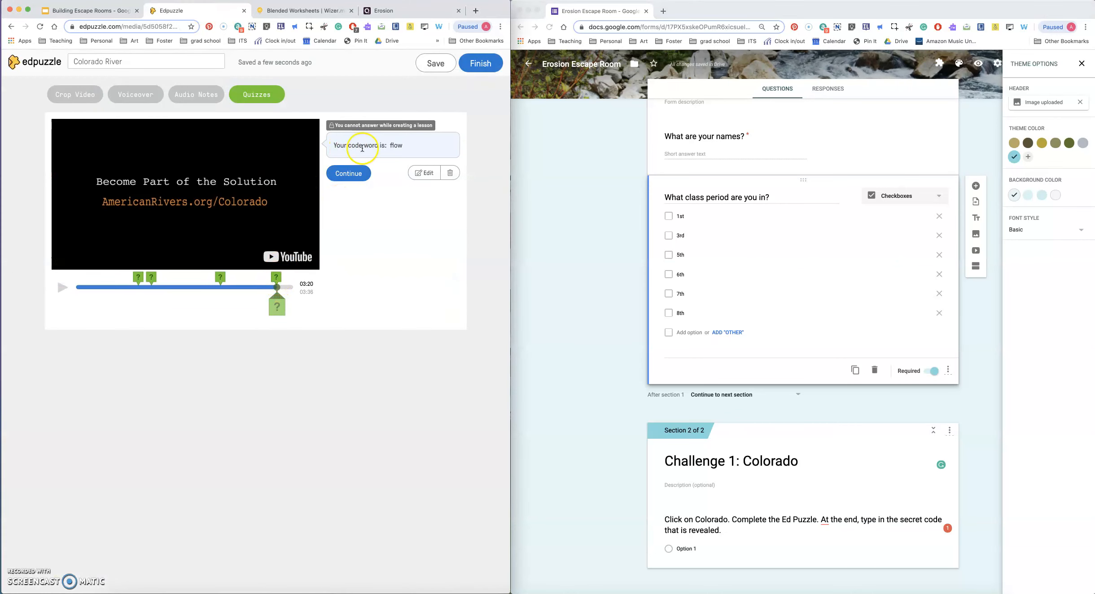
{"action": "left_click", "coordinate": [401, 151]}
{"action": "left_click", "coordinate": [706, 549]}
{"action": "left_click", "coordinate": [709, 530]}
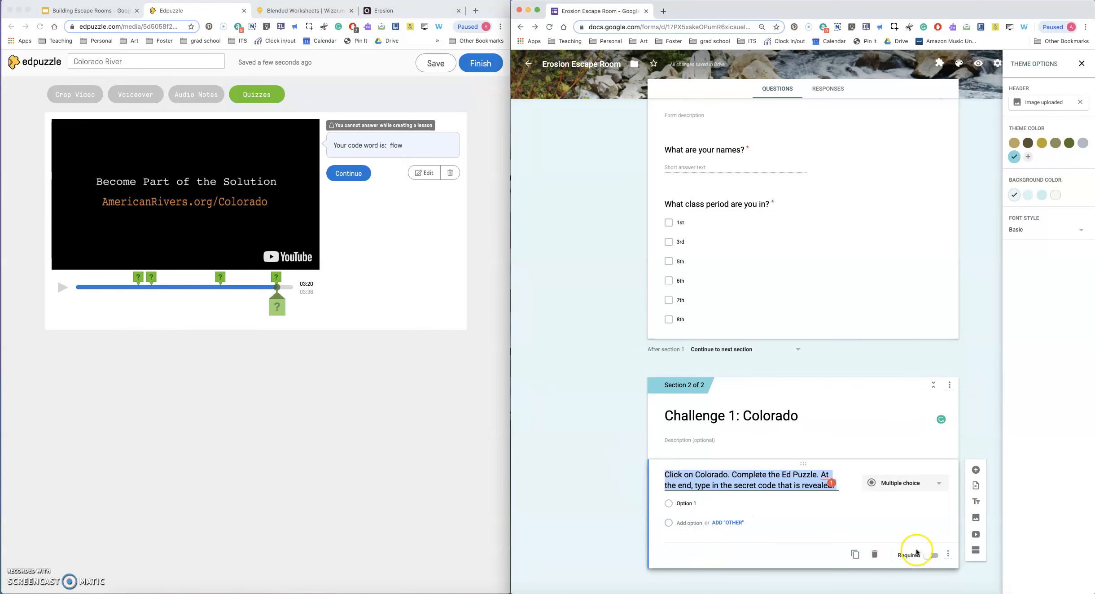
{"action": "left_click", "coordinate": [932, 556]}
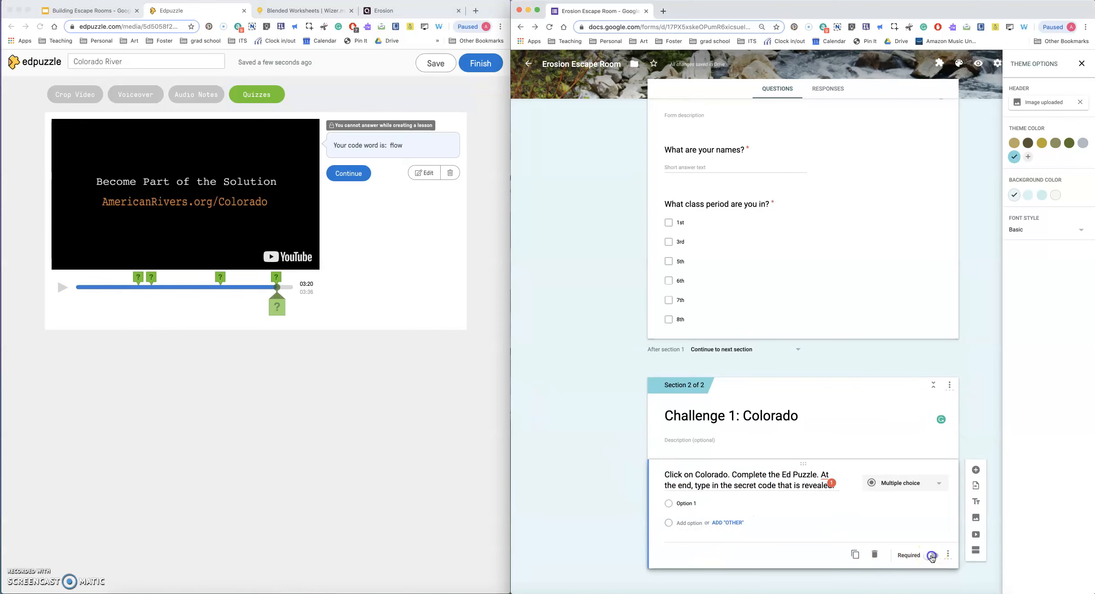
- Change the Colorado challenge question to a short answer and turn on response validation for it
{"action": "left_click", "coordinate": [948, 556]}
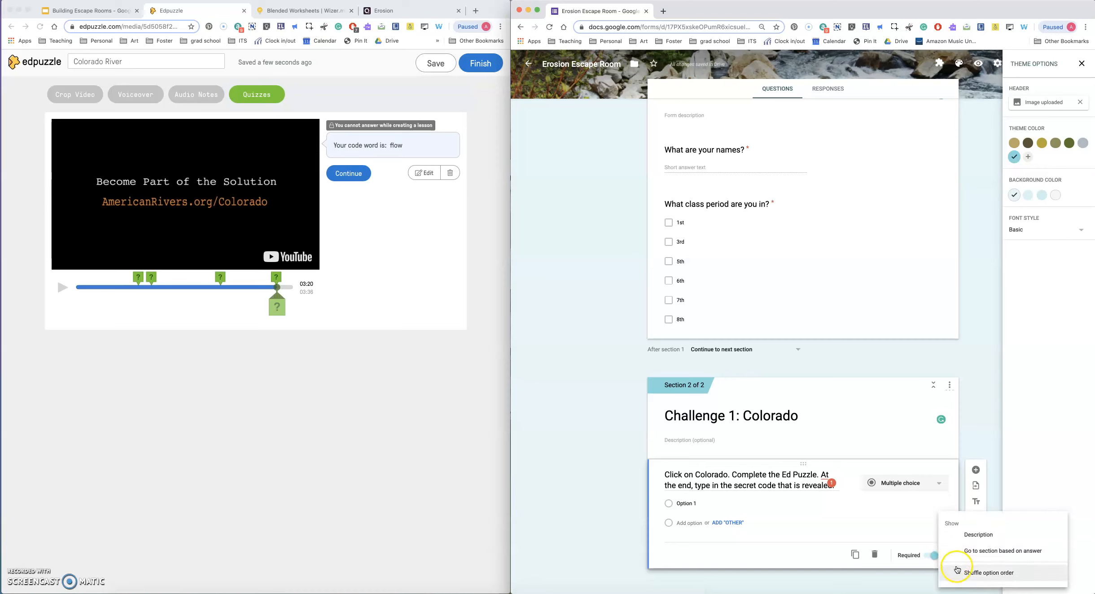
{"action": "left_click", "coordinate": [894, 512]}
{"action": "left_click", "coordinate": [895, 484]}
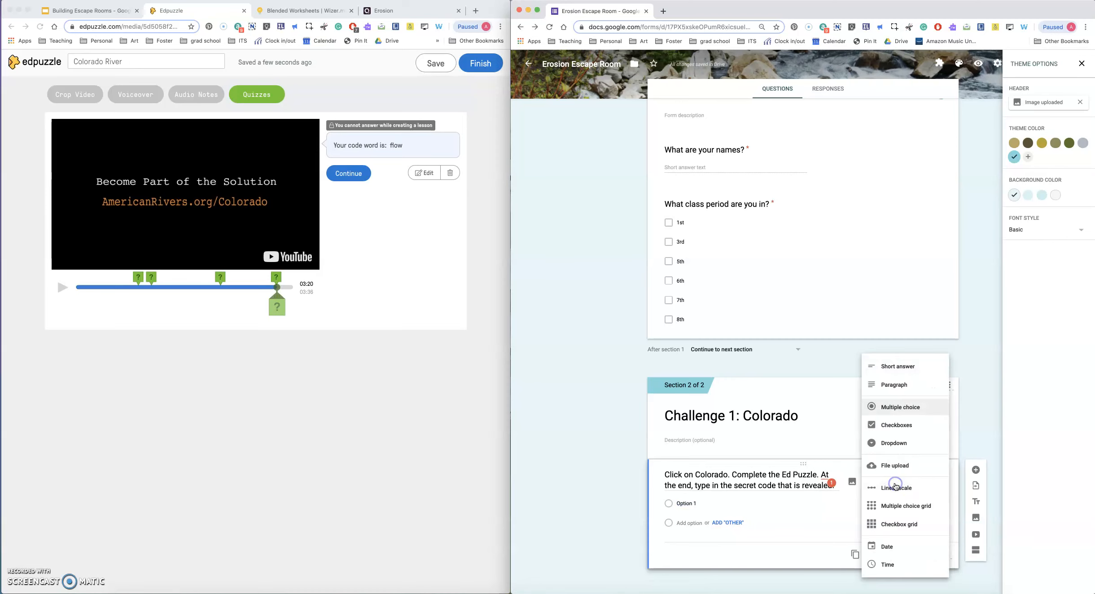
{"action": "left_click", "coordinate": [895, 361]}
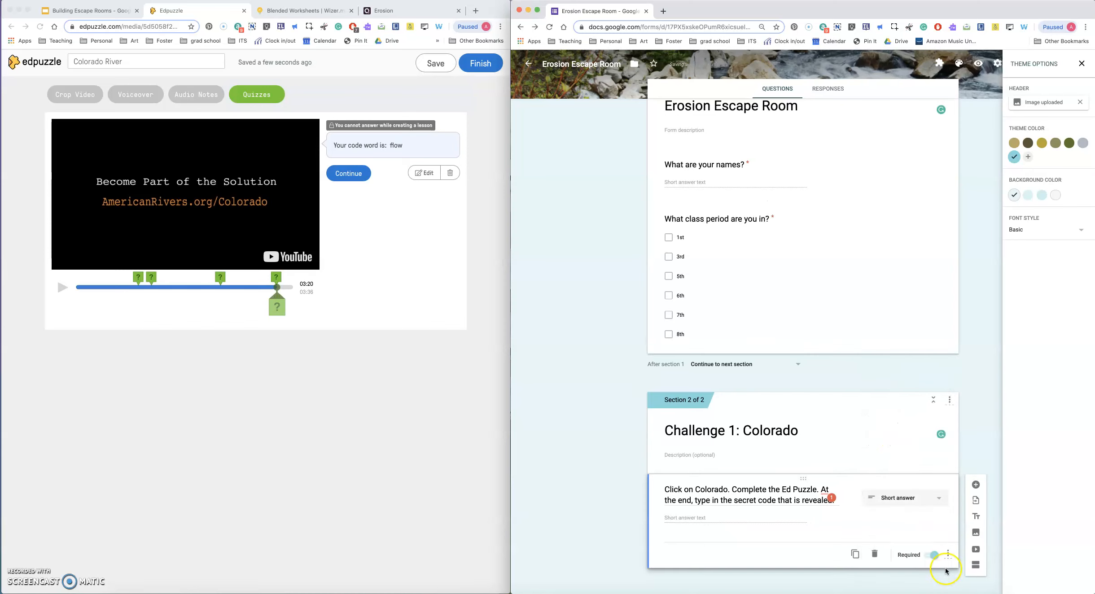
{"action": "left_click", "coordinate": [948, 554]}
{"action": "left_click", "coordinate": [964, 579]}
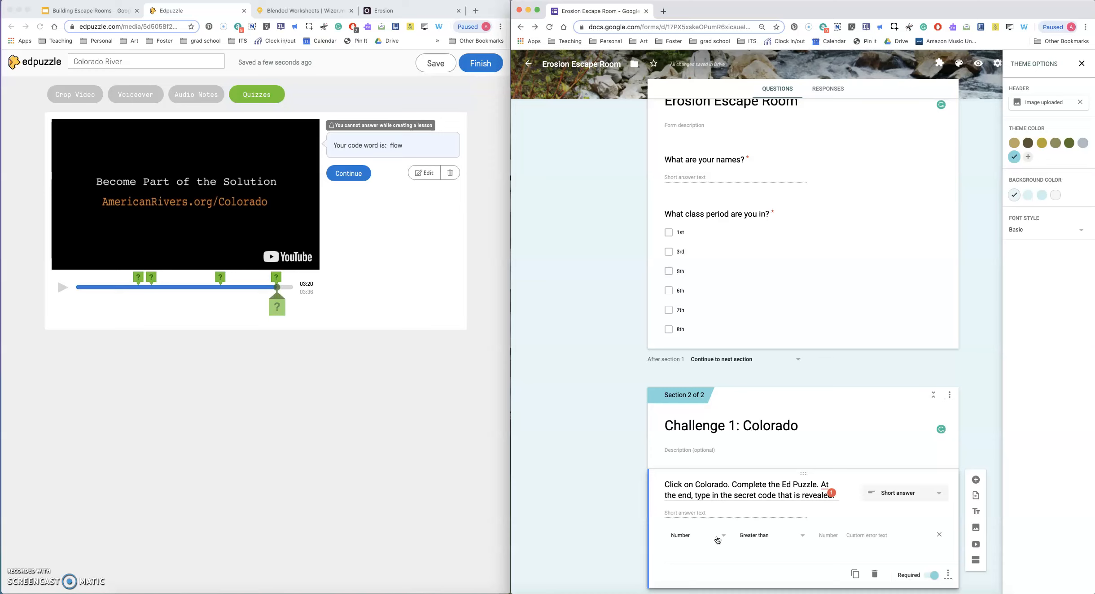
{"action": "left_click", "coordinate": [717, 540]}
{"action": "left_click", "coordinate": [764, 533]}
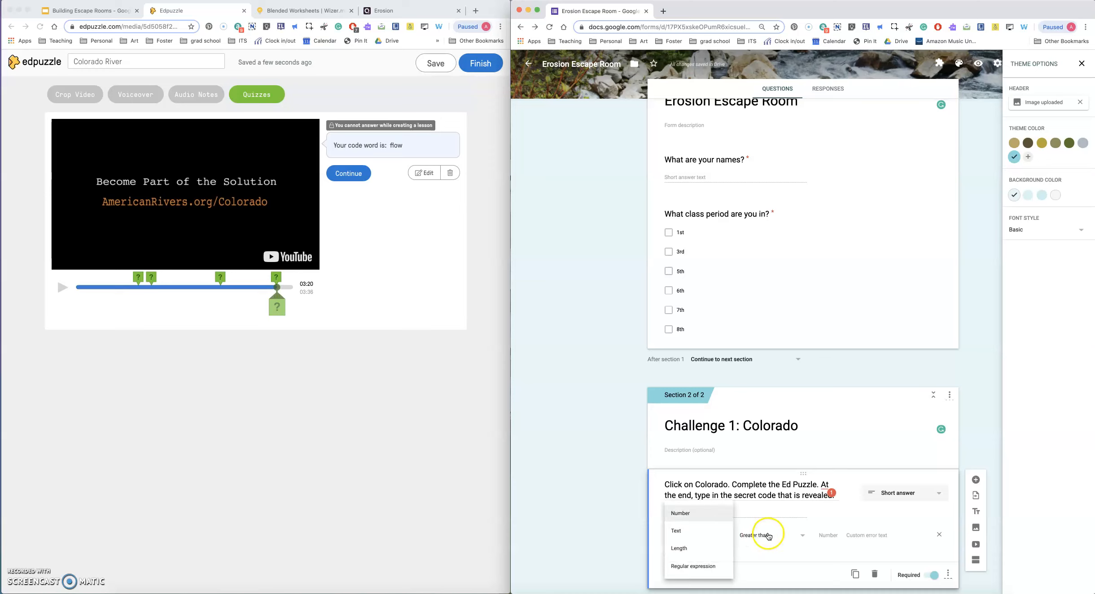
{"action": "left_click", "coordinate": [765, 535]}
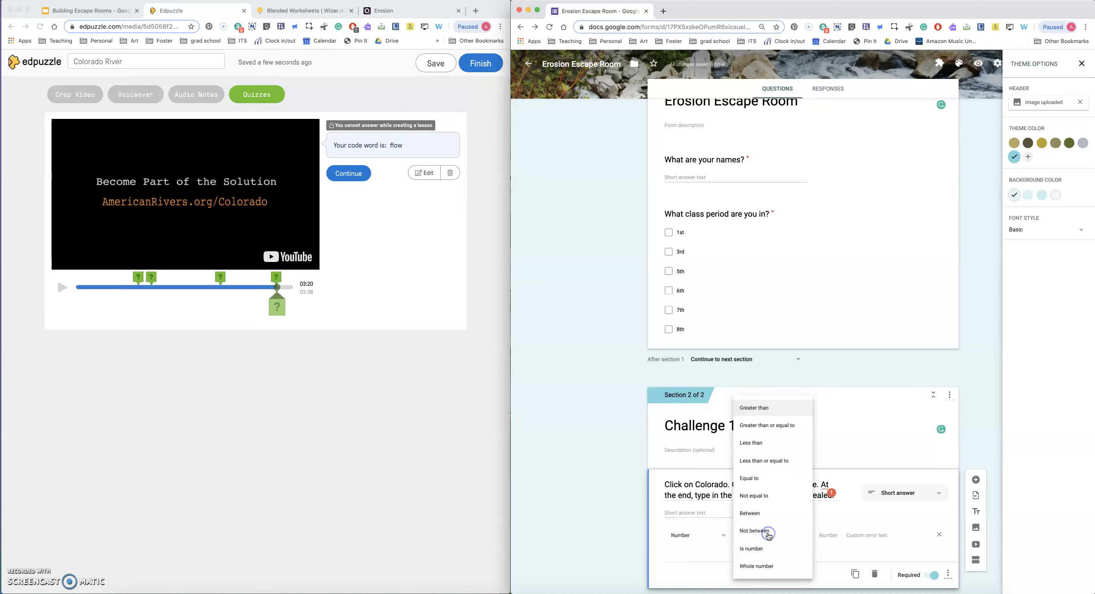
{"action": "left_click", "coordinate": [760, 477]}
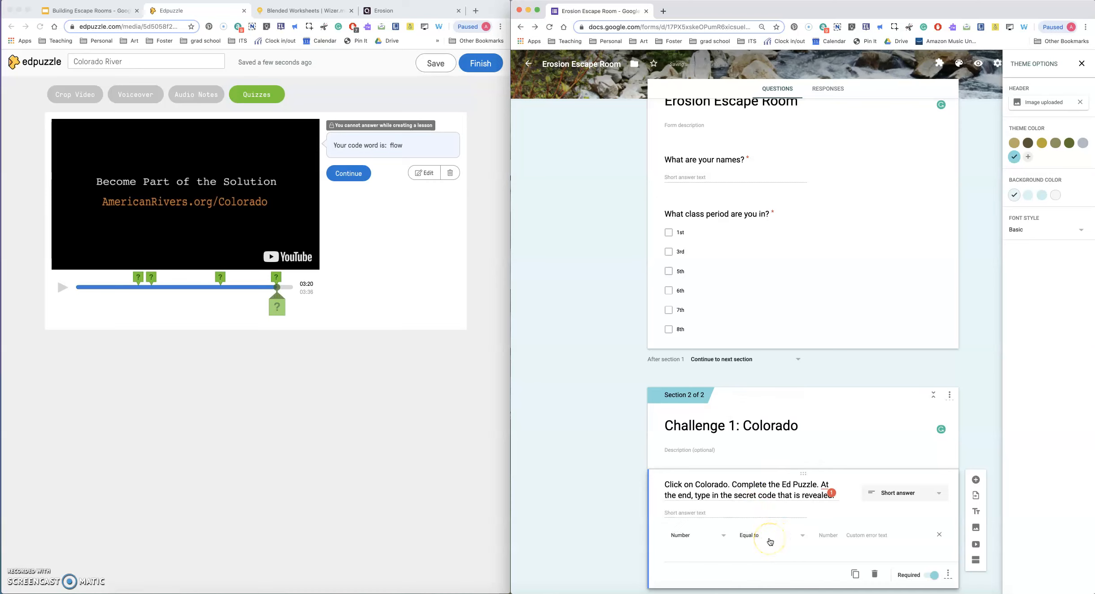
{"action": "left_click", "coordinate": [770, 542]}
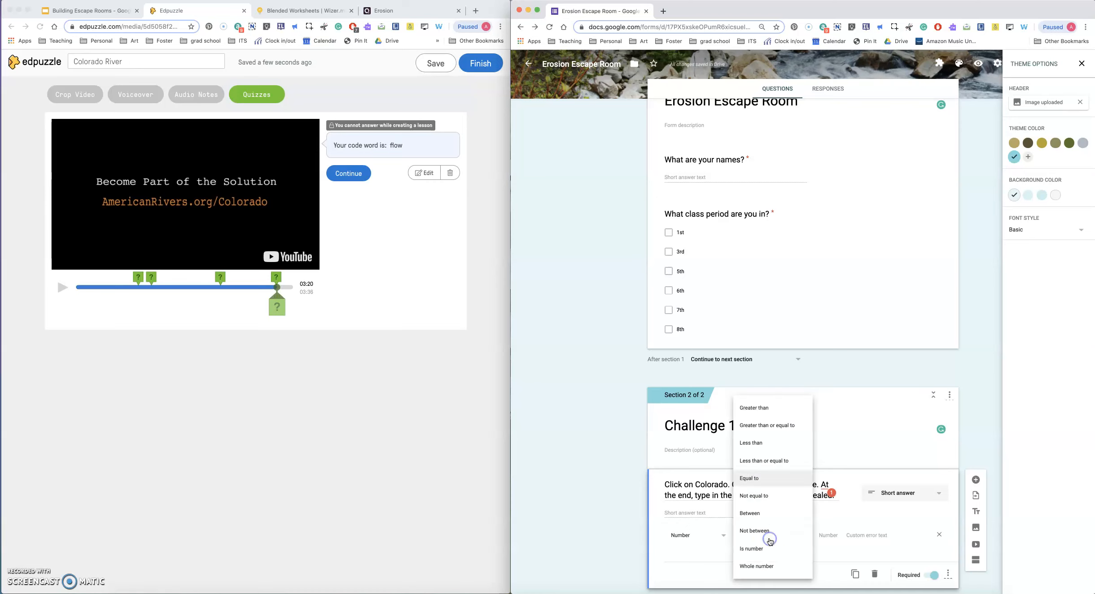
{"action": "left_click", "coordinate": [764, 408]}
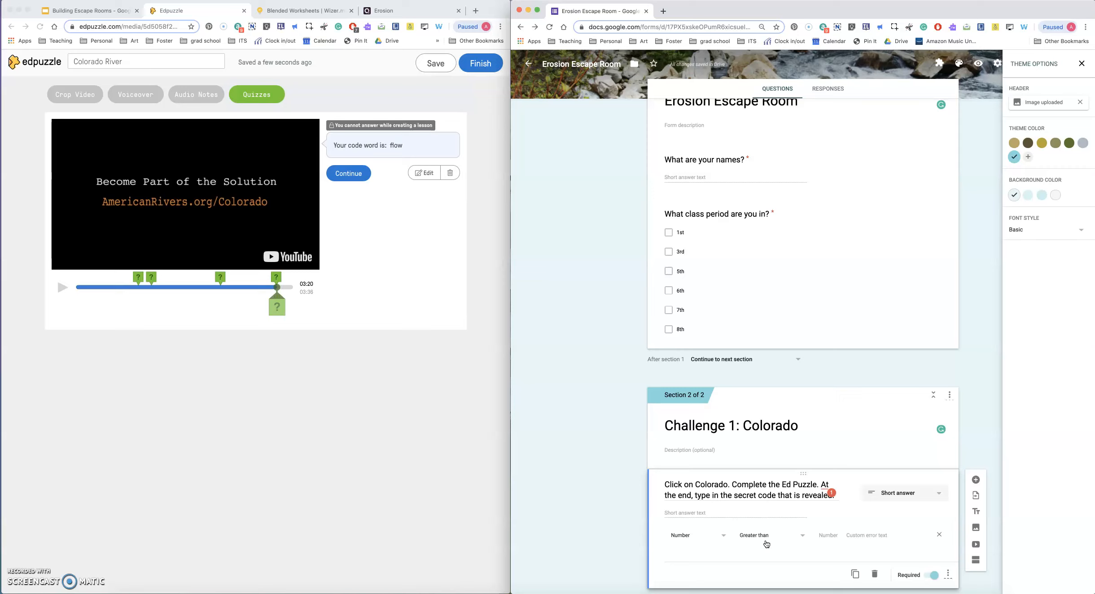
- Set the Colorado question's validation to text that contains "flow", with the custom error text "Uh oh! Try again!"
{"action": "left_click", "coordinate": [714, 536]}
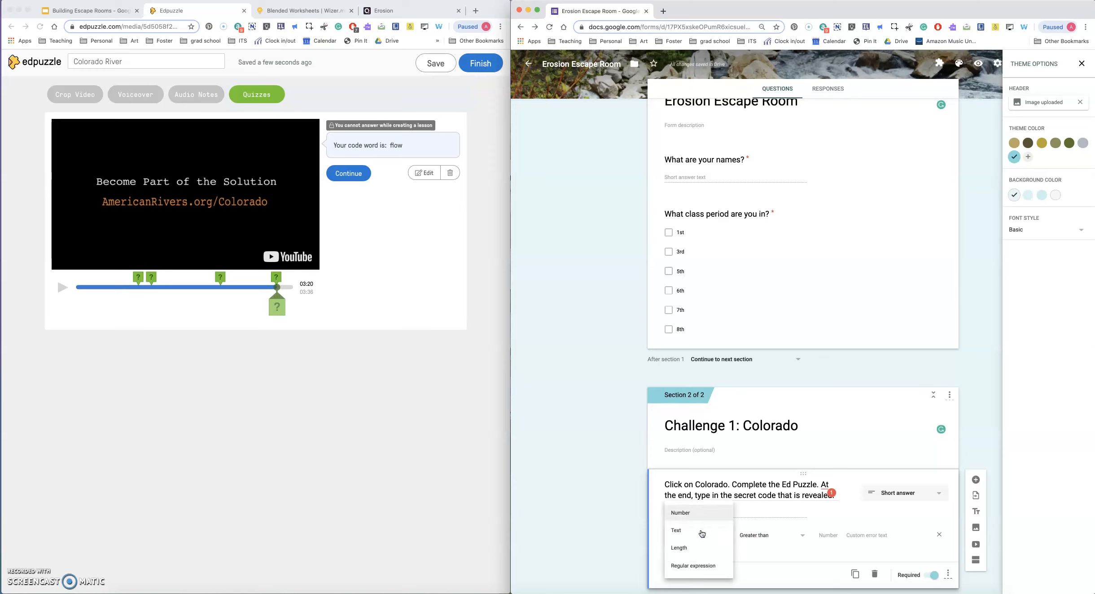
{"action": "left_click", "coordinate": [681, 534]}
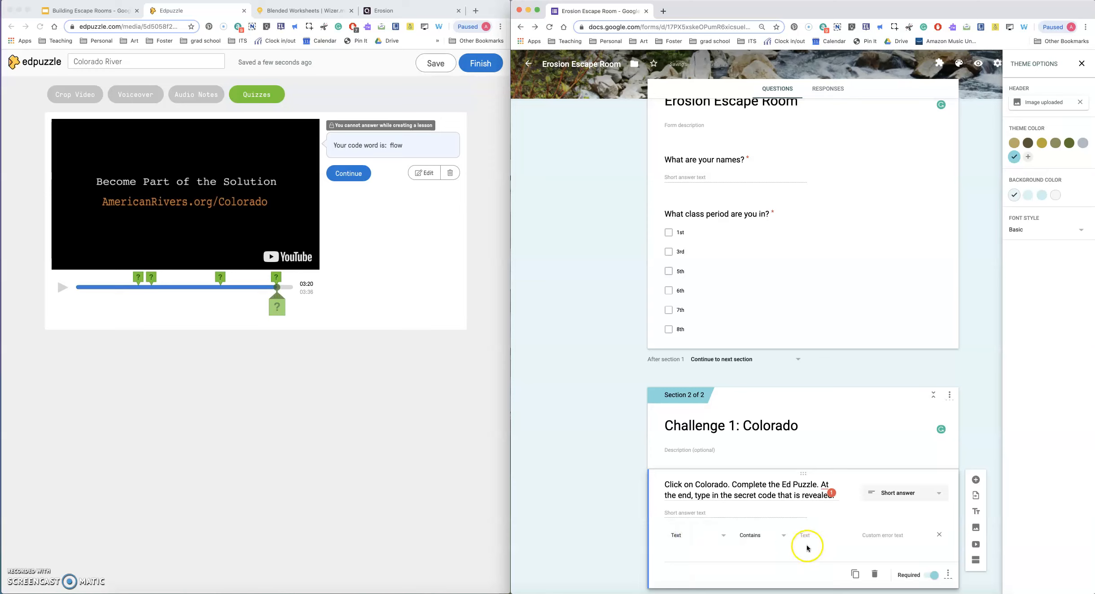
{"action": "left_click", "coordinate": [812, 536]}
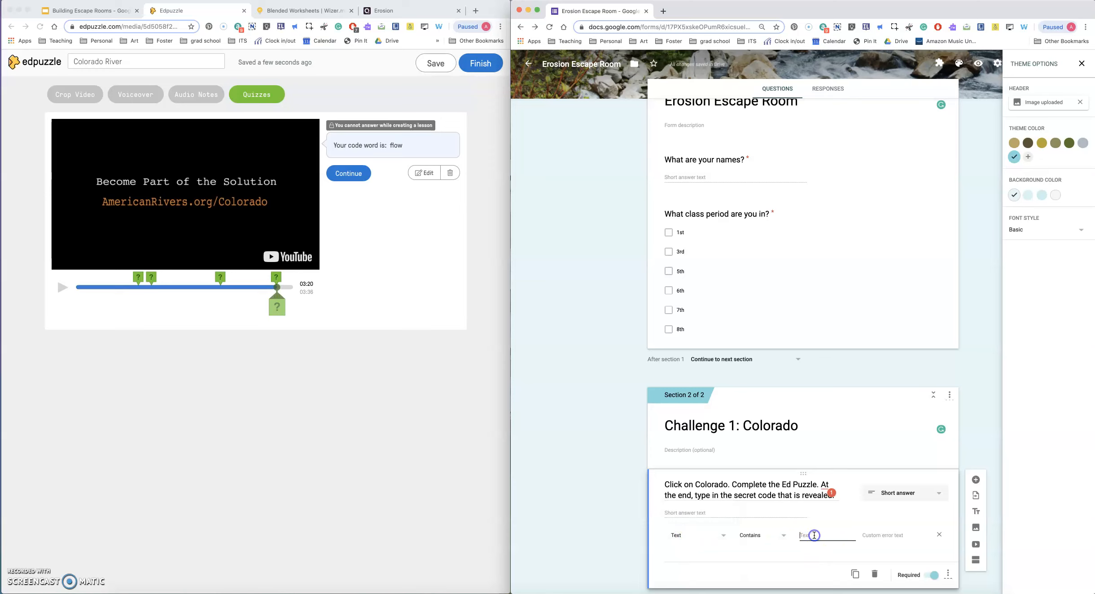
{"action": "type", "text": "flow"}
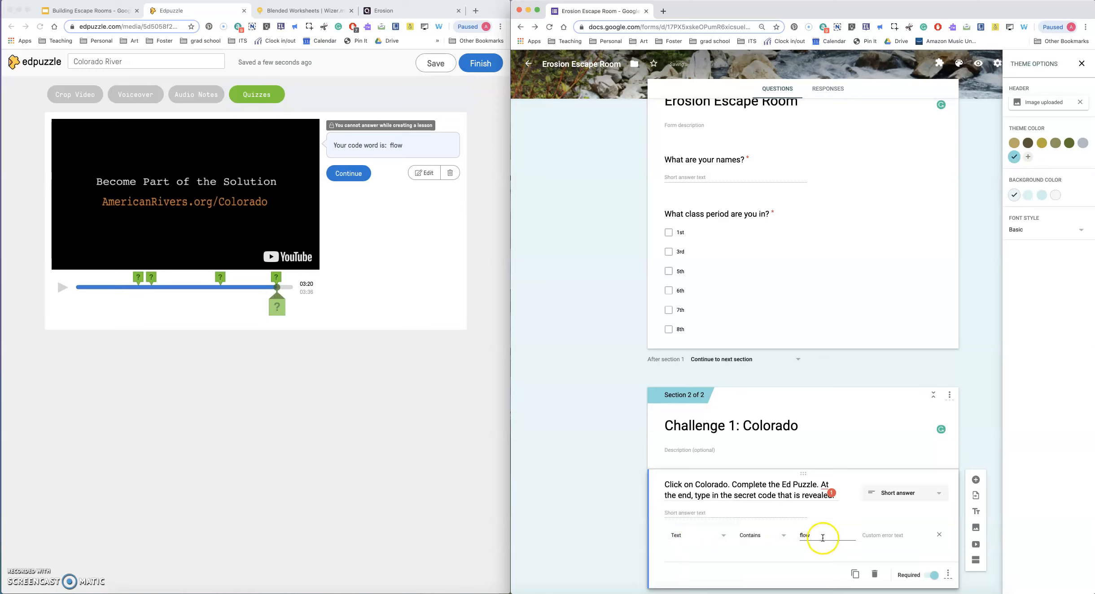
{"action": "left_click", "coordinate": [875, 536]}
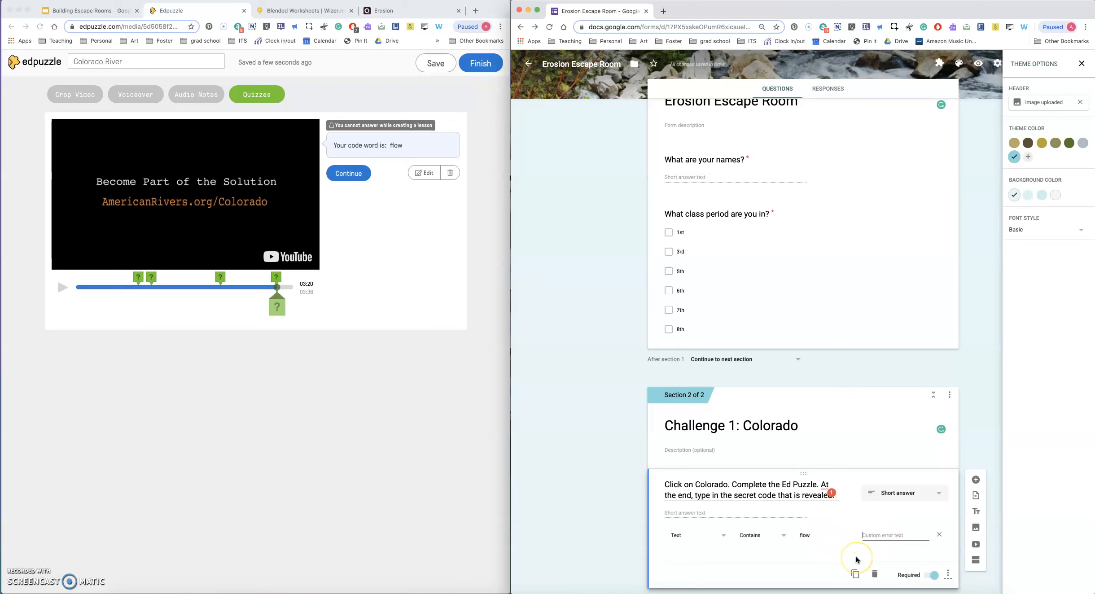
{"action": "type", "text": "Uh oh! Try again!"}
{"action": "left_click", "coordinate": [808, 541]}
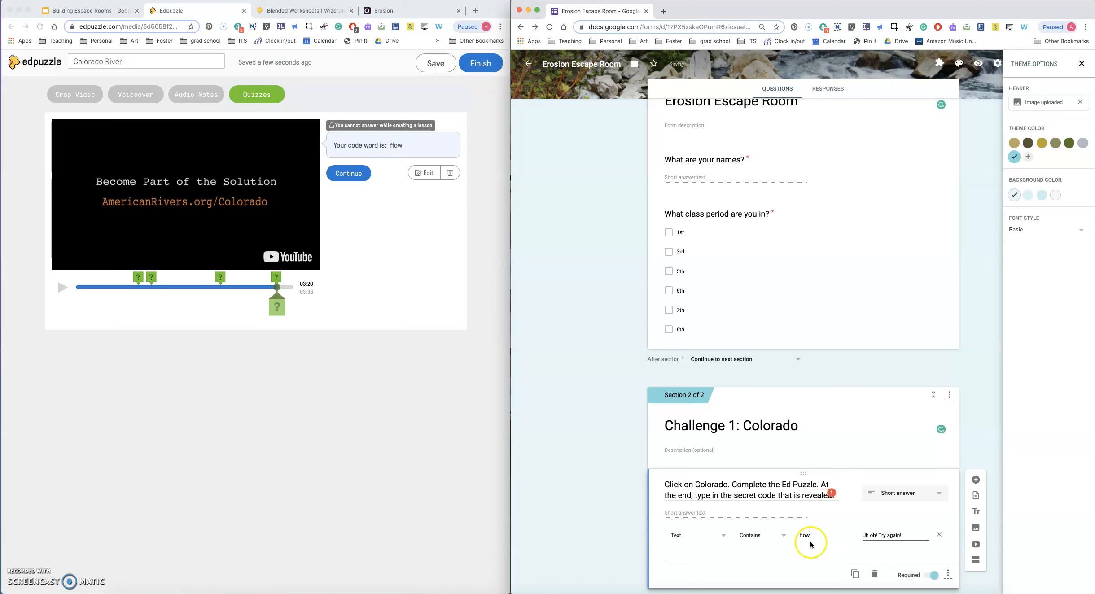
- Add a new section after the Colorado challenge and title it "Challenge 2: Florida"
{"action": "scroll", "coordinate": [640, 500], "scroll_direction": "down", "scroll_amount": 1}
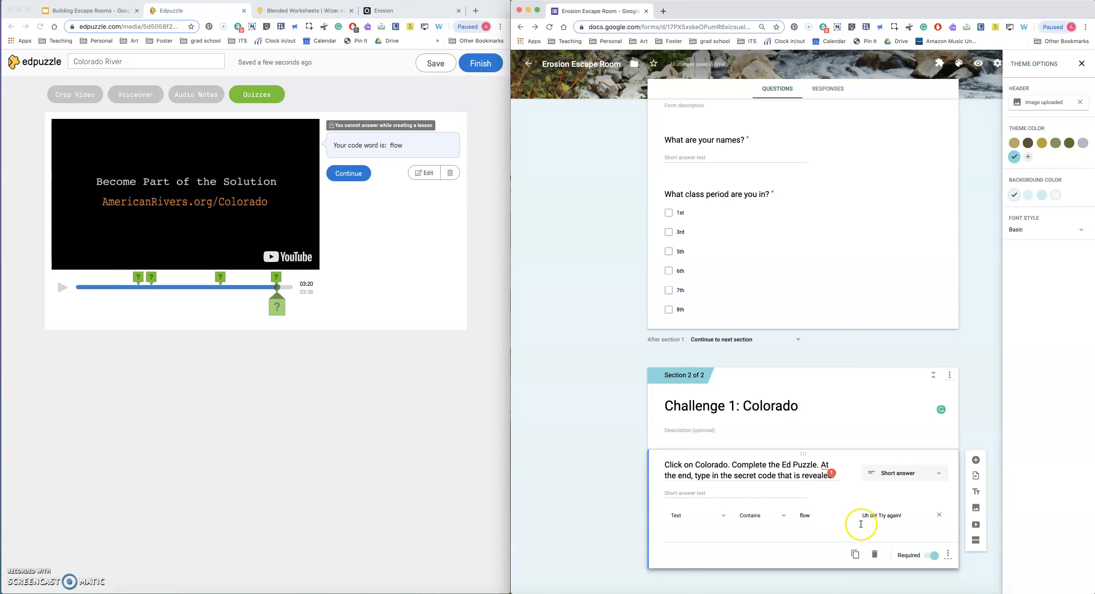
{"action": "left_click", "coordinate": [975, 541]}
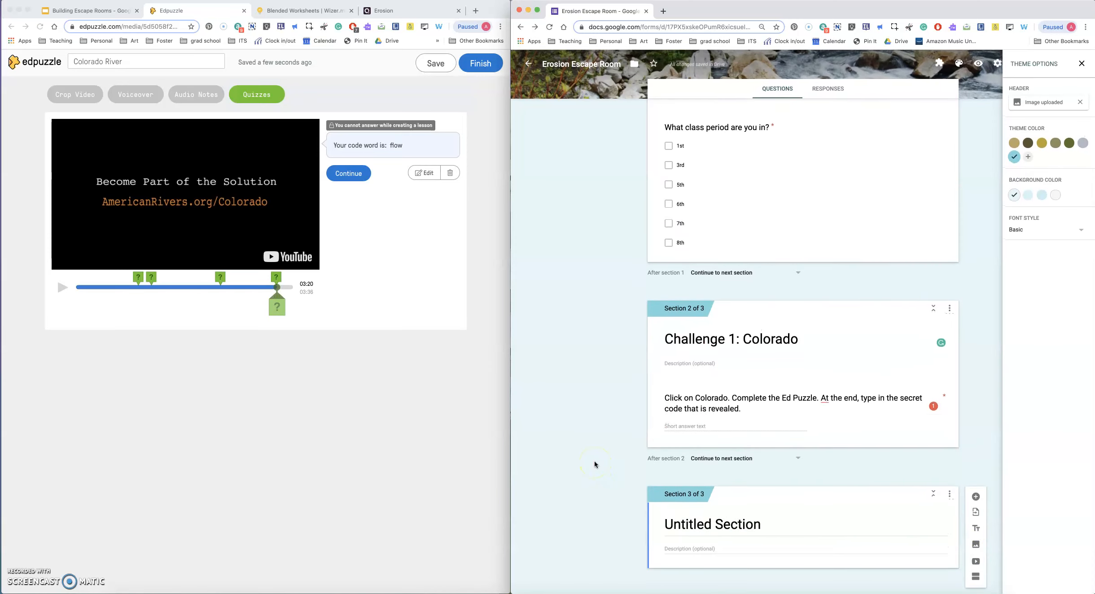
{"action": "left_click", "coordinate": [696, 532]}
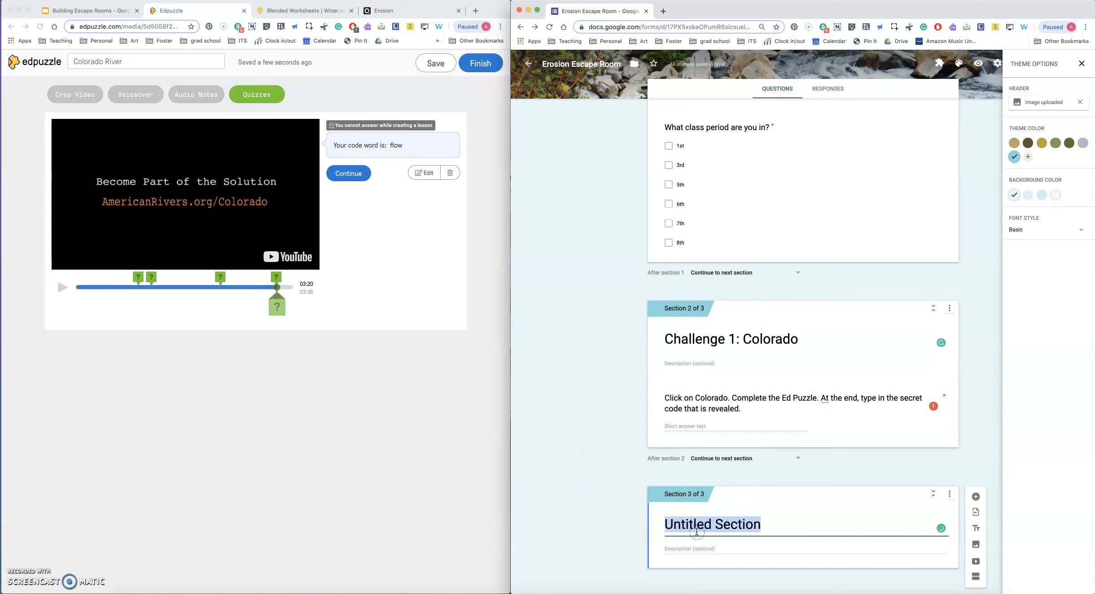
{"action": "type", "text": "Challenge 2"}
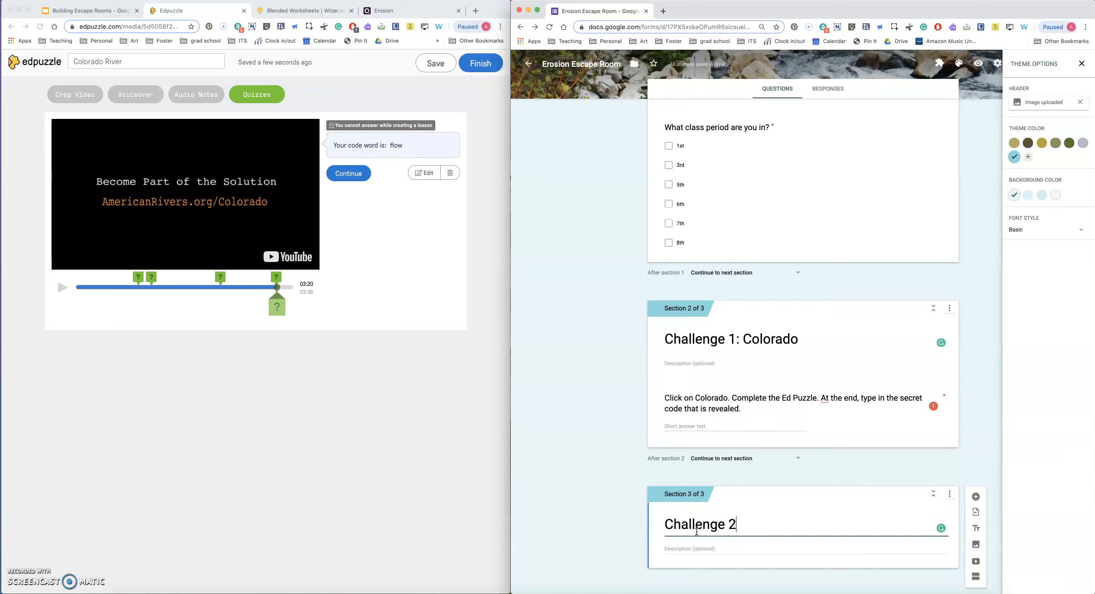
{"action": "type", "text": ":"}
{"action": "left_click", "coordinate": [90, 10]}
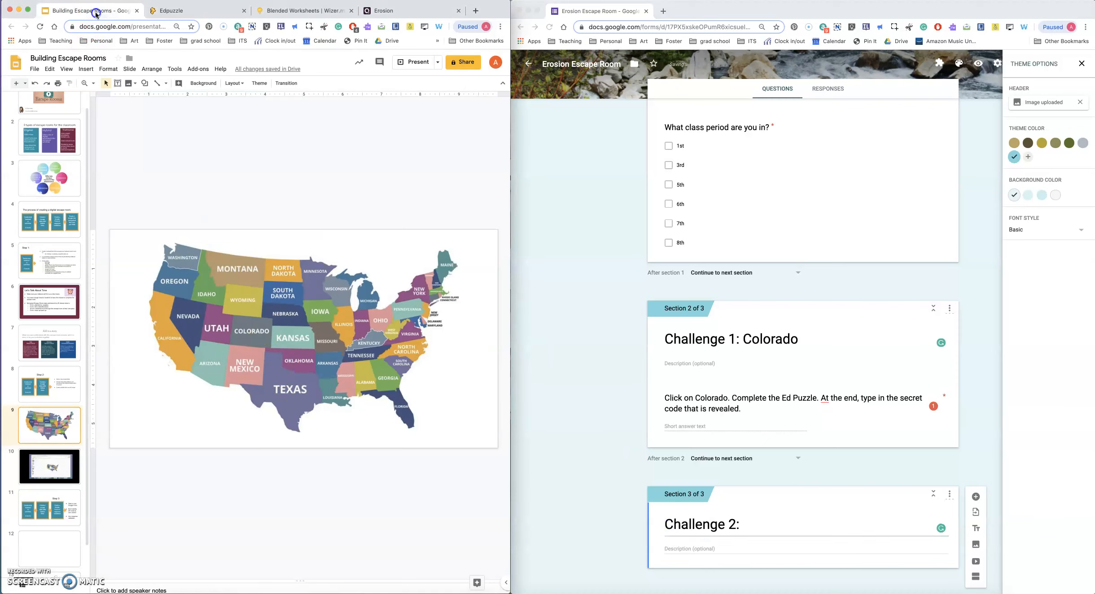
{"action": "left_click", "coordinate": [752, 523]}
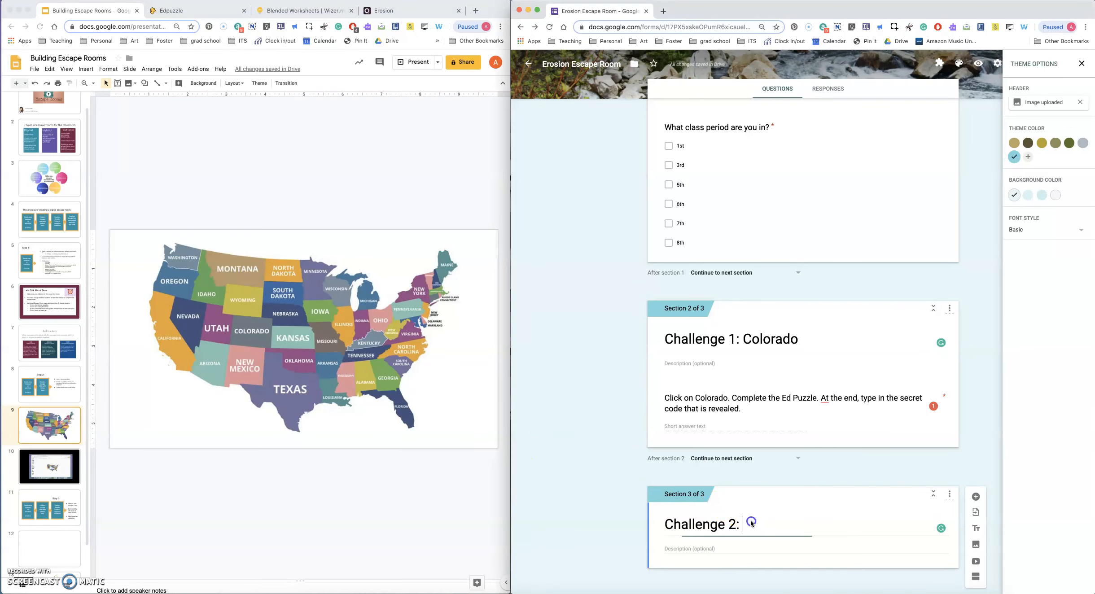
{"action": "type", "text": "Florida"}
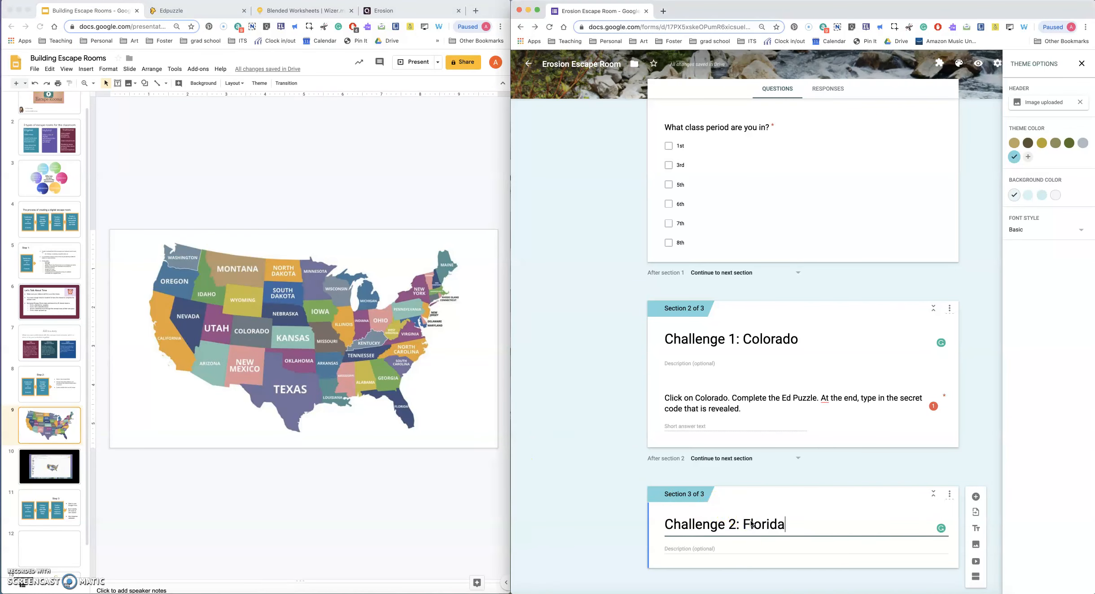
{"action": "left_click", "coordinate": [762, 549]}
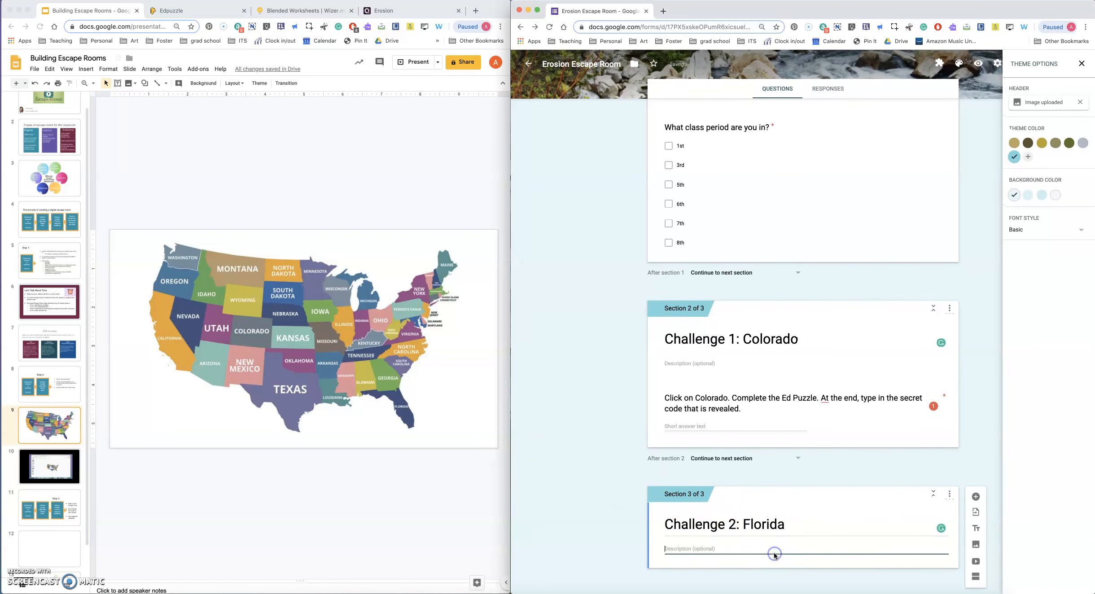
{"action": "left_click", "coordinate": [705, 548]}
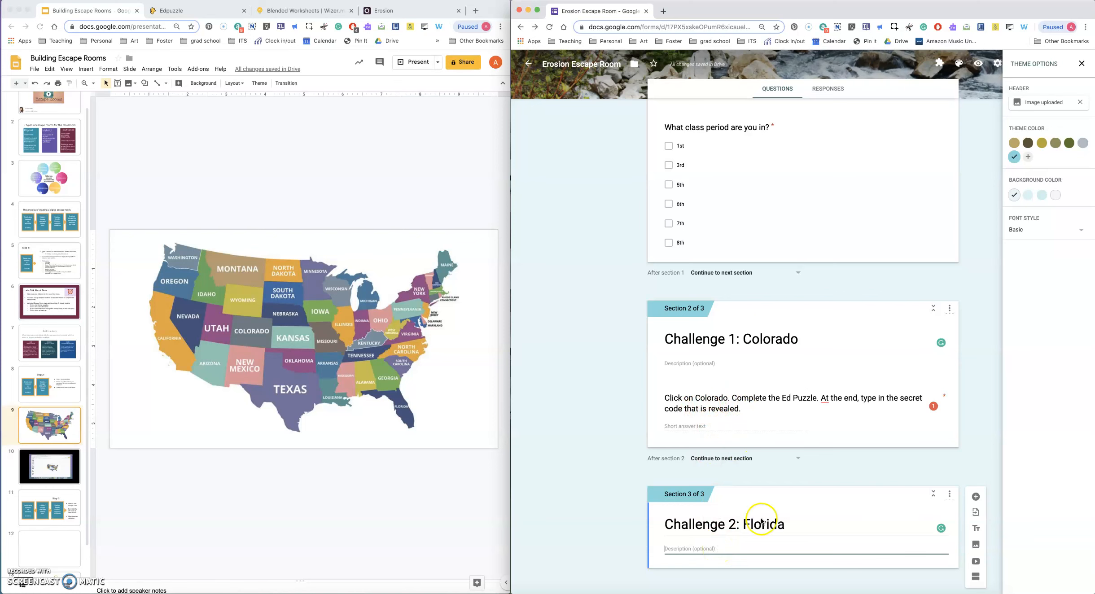
- Add a question to the Florida section and bring up the Wizer worksheet to review its multiple-choice answers
{"action": "left_click", "coordinate": [975, 496]}
{"action": "left_click", "coordinate": [675, 421]}
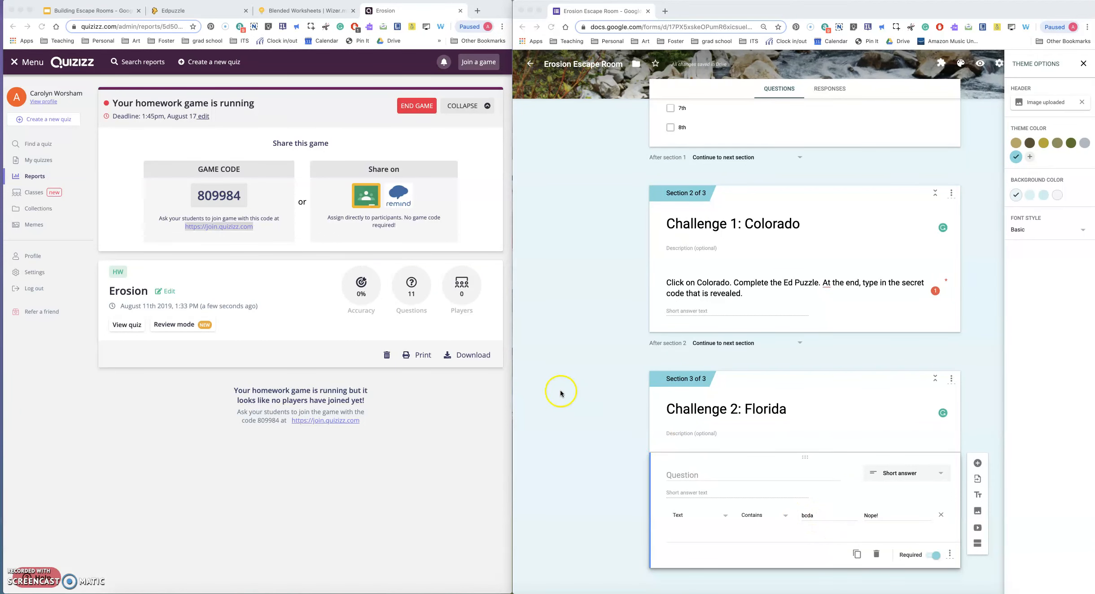
{"action": "left_click", "coordinate": [265, 11]}
{"action": "scroll", "coordinate": [304, 204], "scroll_direction": "down", "scroll_amount": 3}
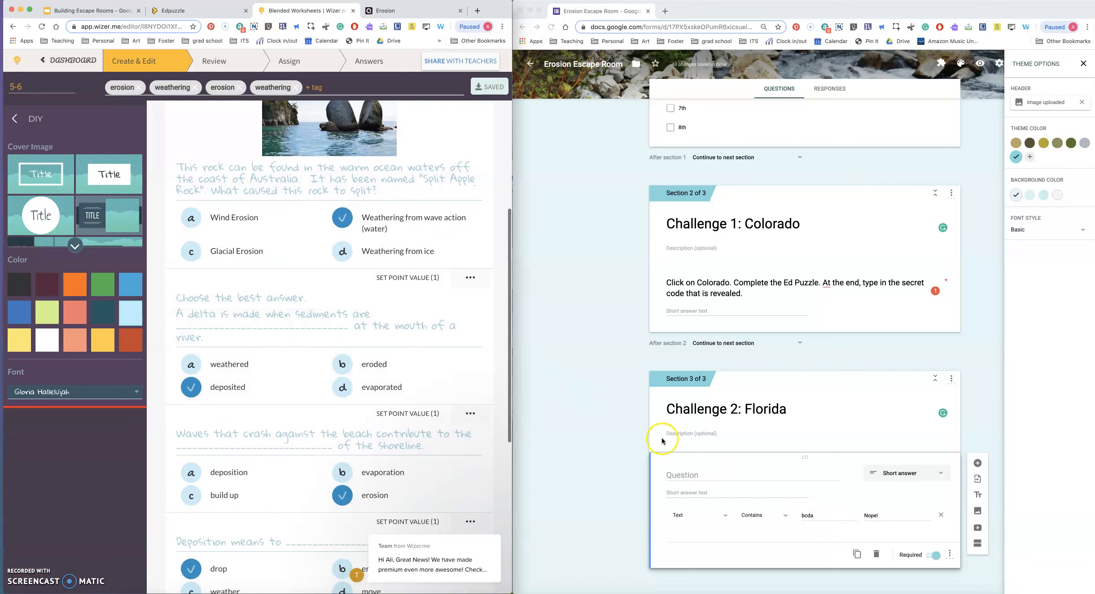
- Enter the Florida question text "Click on Florida. Complete the quiz. The code word is the correct answer choices in order."
{"action": "left_click", "coordinate": [698, 476]}
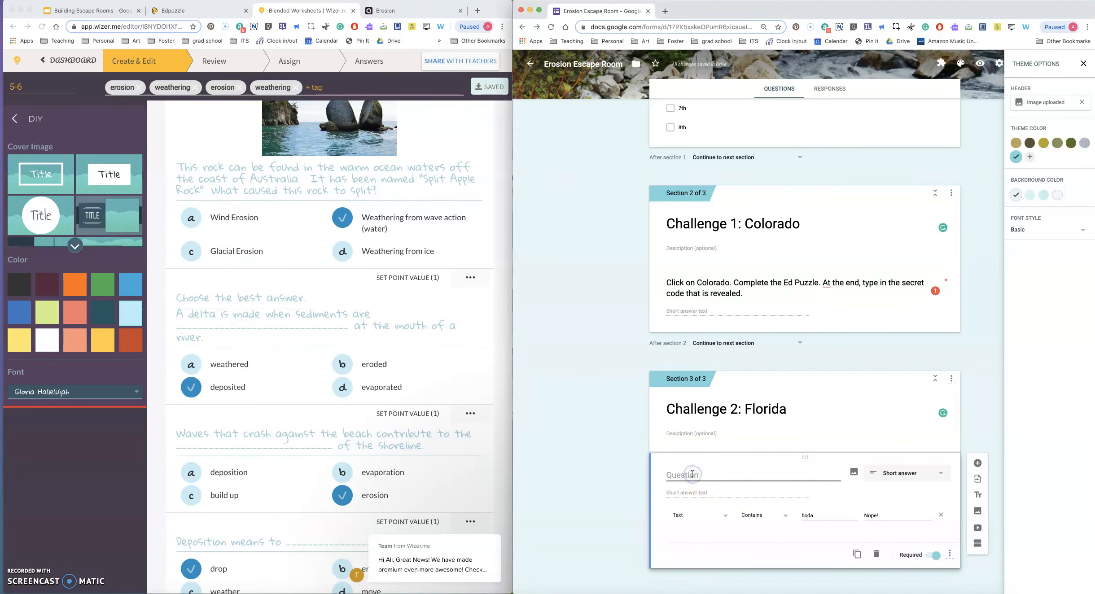
{"action": "type", "text": "Click on Fl"}
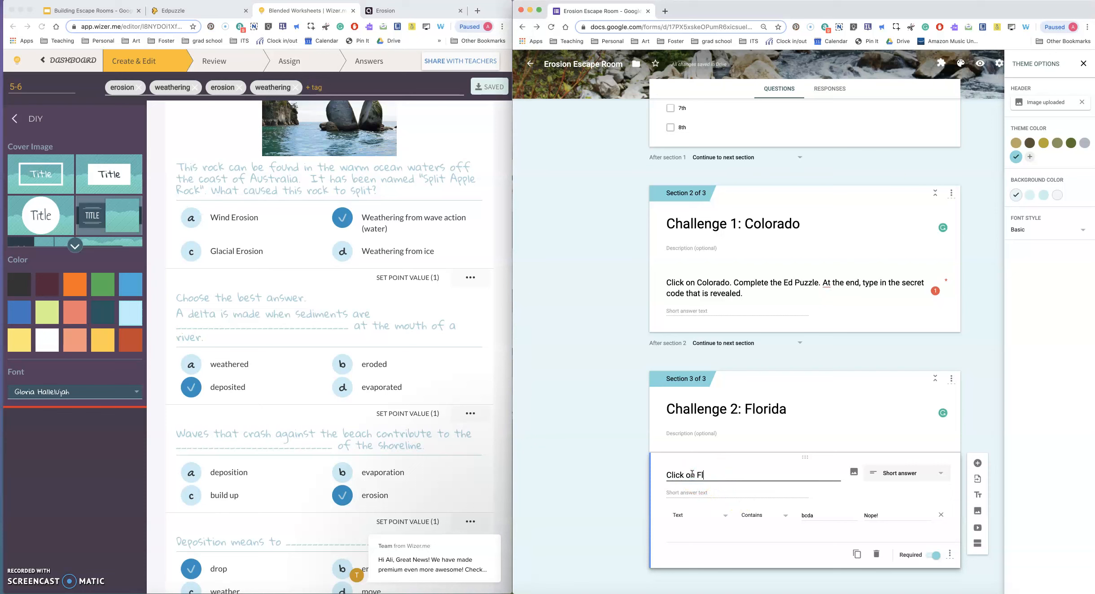
{"action": "type", "text": "orida. Complete teh c"}
{"action": "type", "text": "uiz."}
{"action": "type", "text": " The cod"}
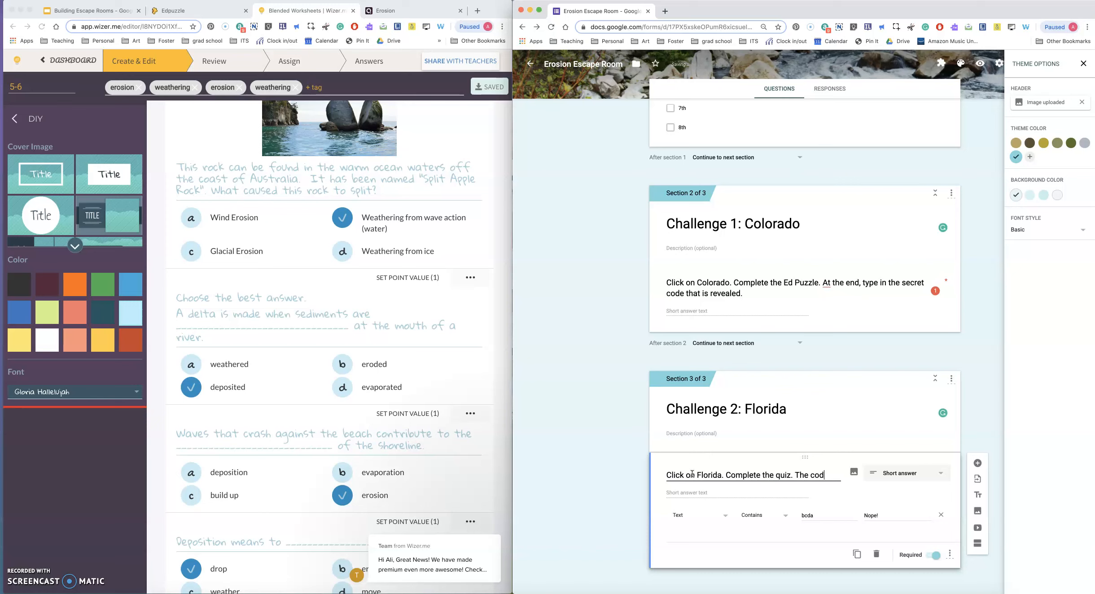
{"action": "type", "text": "e word is the corr"}
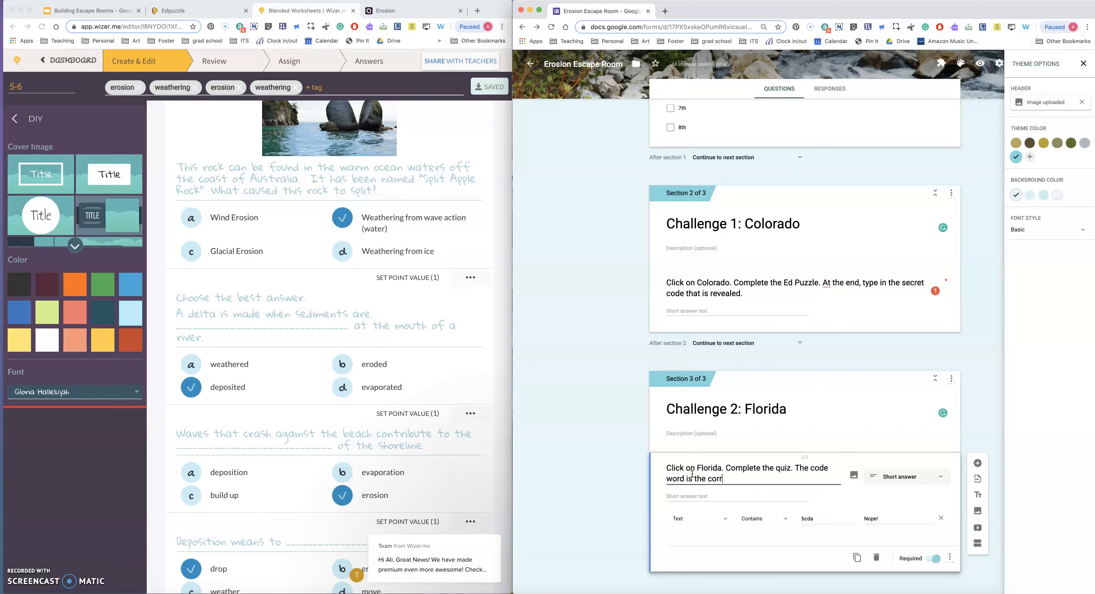
{"action": "type", "text": "wer choices in order."}
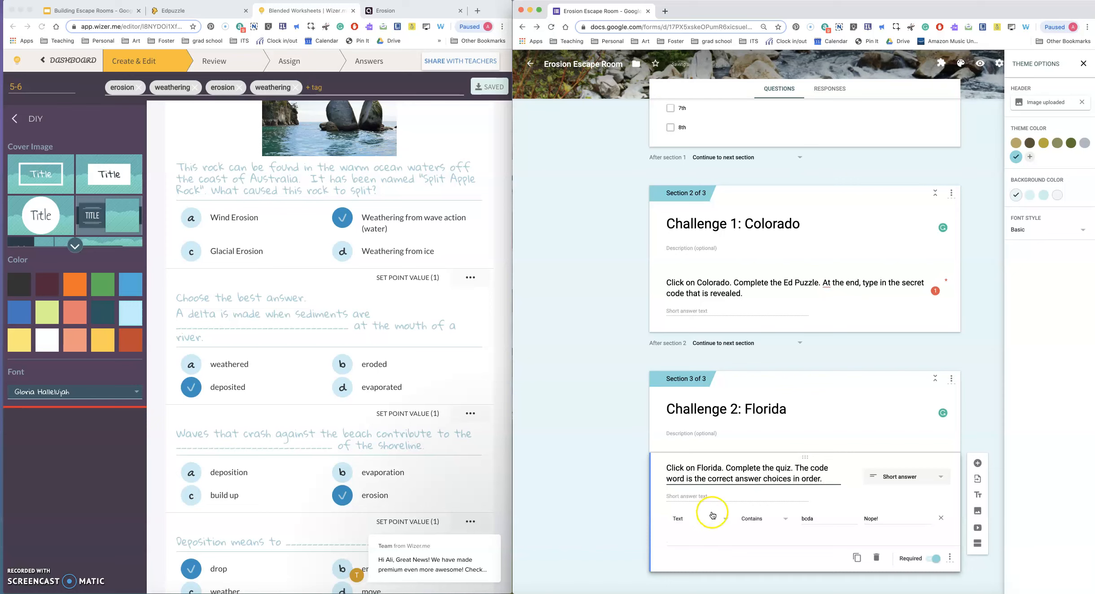
{"action": "left_click", "coordinate": [815, 521]}
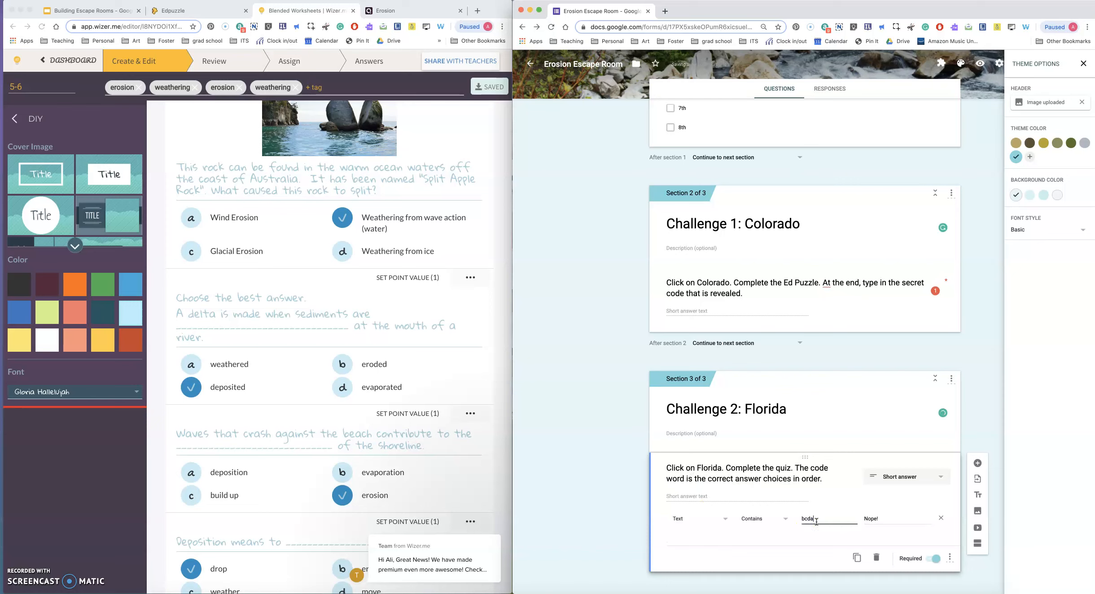
- Add a new section after the Florida challenge and title it "Challenge 3: Maine"
{"action": "left_click", "coordinate": [977, 463]}
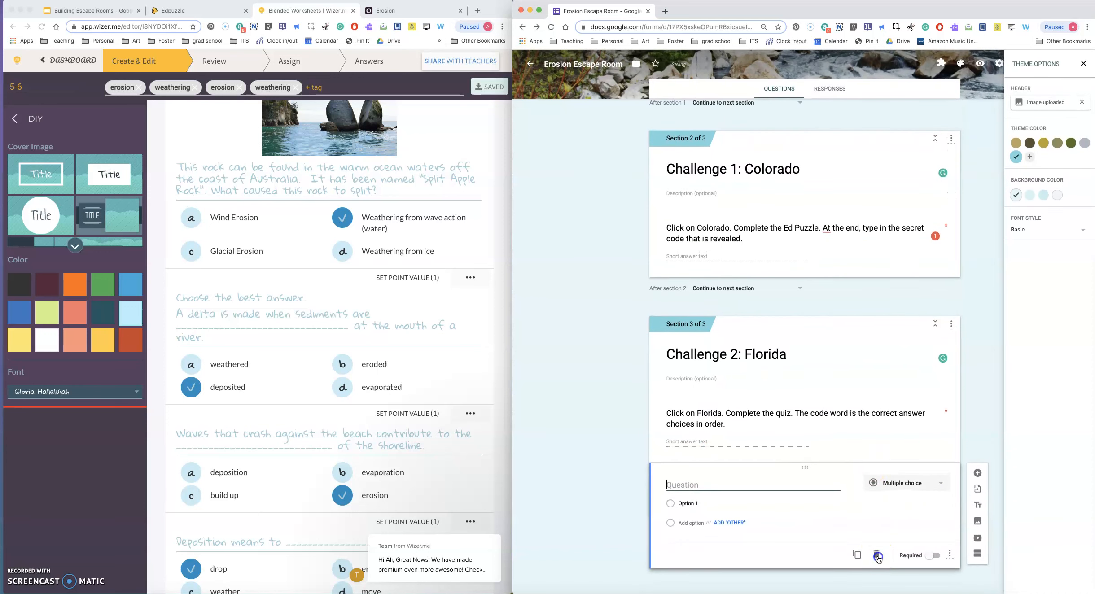
{"action": "left_click", "coordinate": [876, 552]}
{"action": "left_click", "coordinate": [978, 540]}
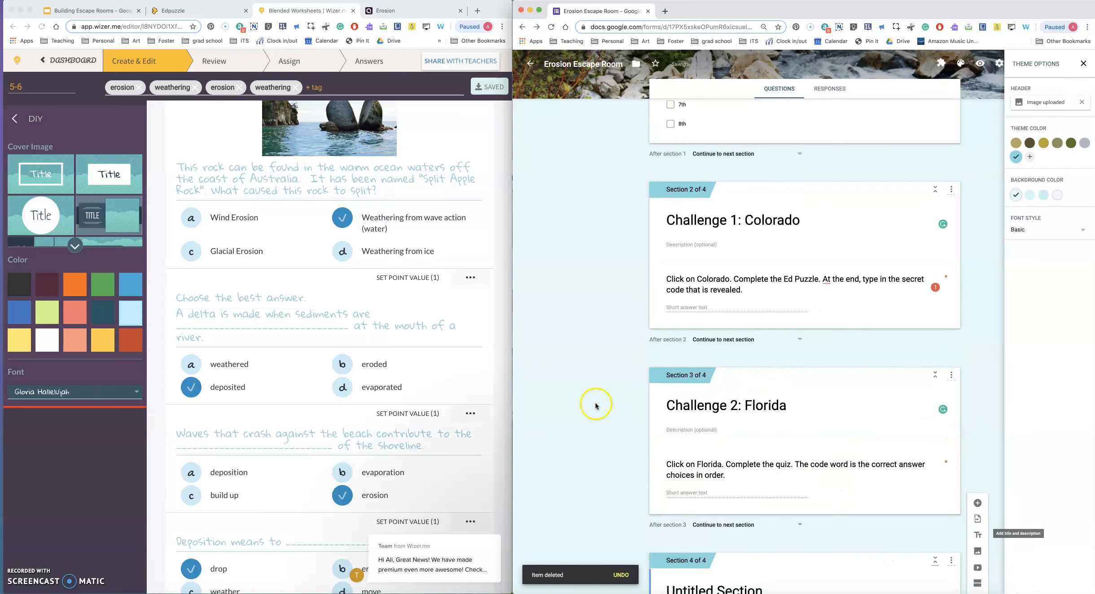
{"action": "left_click", "coordinate": [706, 521]}
{"action": "type", "text": "Challenge #"}
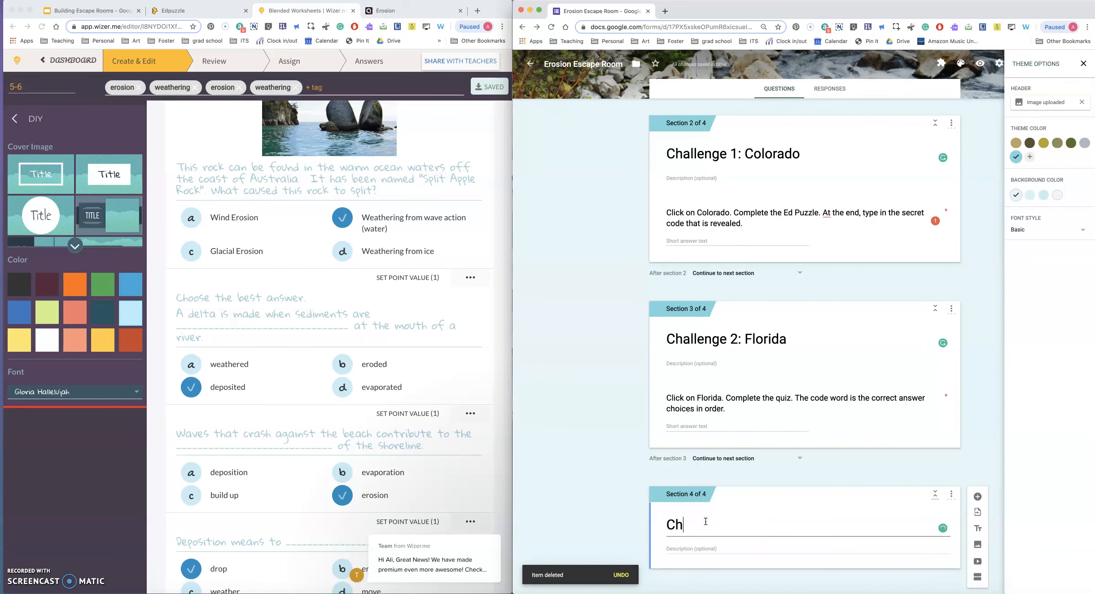
{"action": "key", "text": "BackSpace"}
{"action": "type", "text": "3: Maine"}
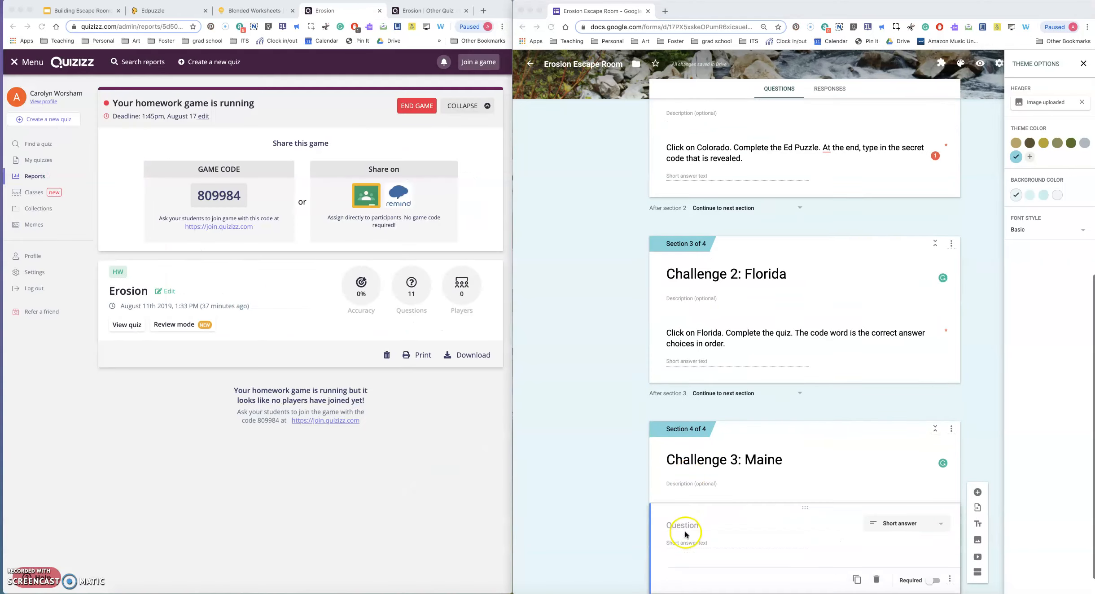
- Write the Maine question: click on Maine, the Quizizz game code for playing, and "At the end, you'll get the code word to move on."
{"action": "left_click", "coordinate": [684, 501]}
{"action": "type", "text": "T"}
{"action": "key", "text": "BackSpace"}
{"action": "type", "text": "Click on Maine. The code to play Quizizz is 809984"}
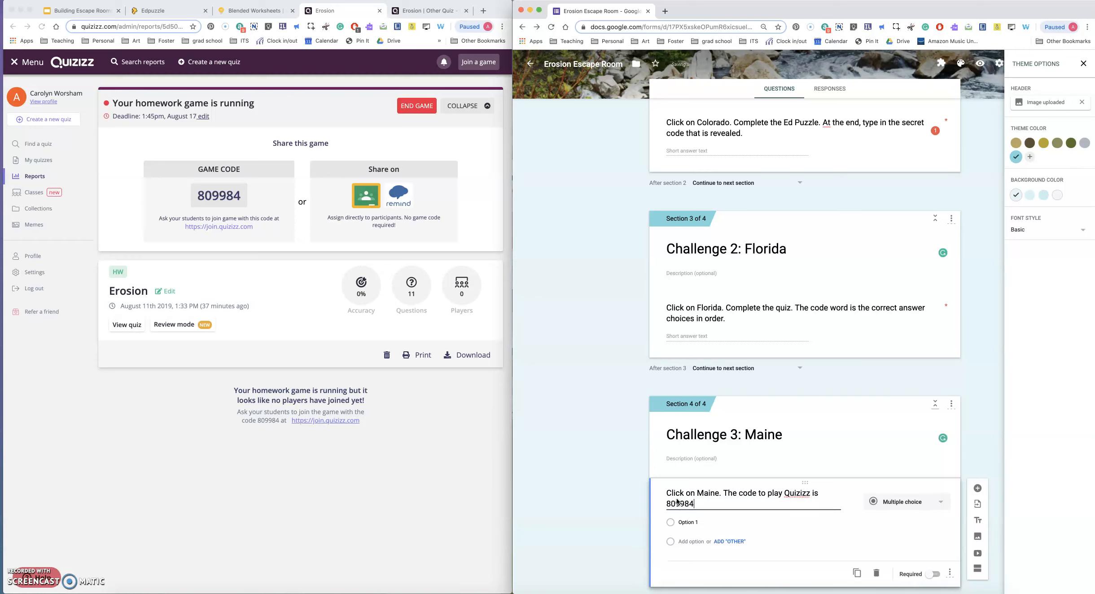
{"action": "type", "text": ". At the end,"}
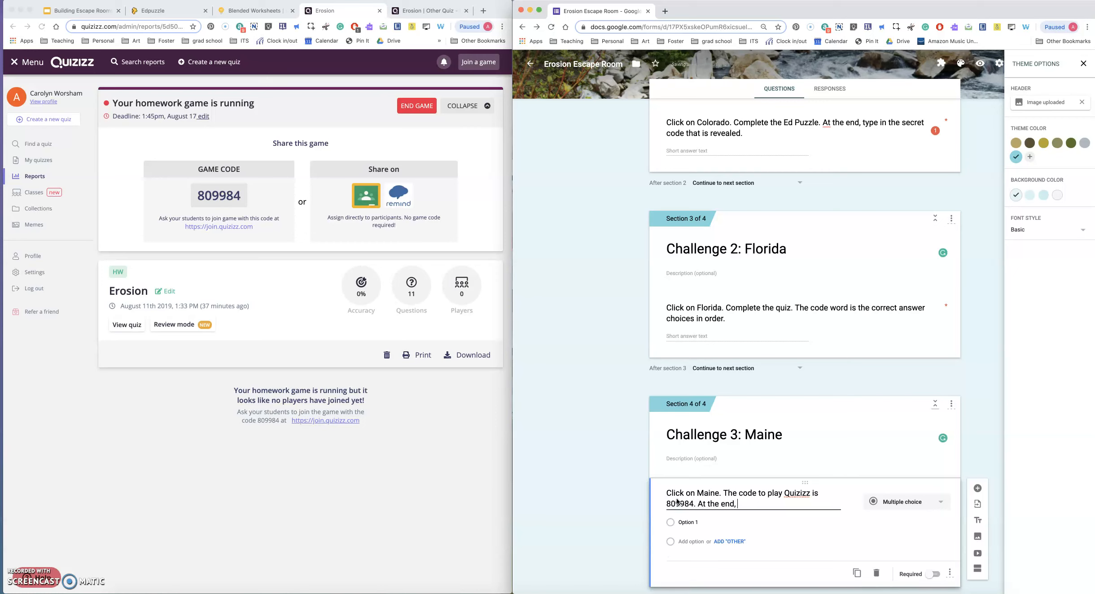
{"action": "type", "text": " type in"}
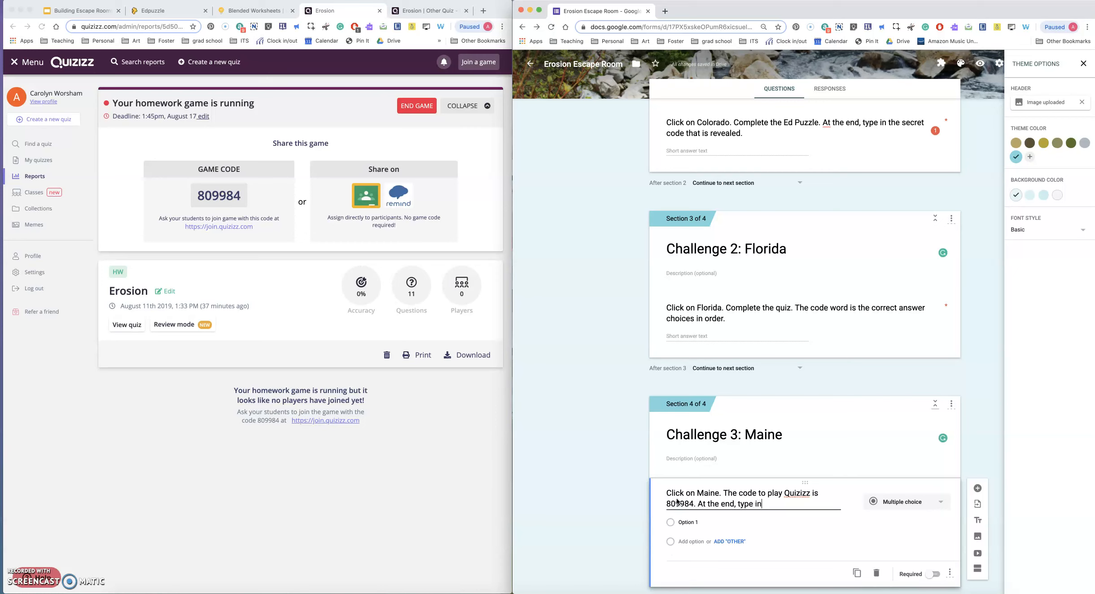
{"action": "type", "text": "l get th"}
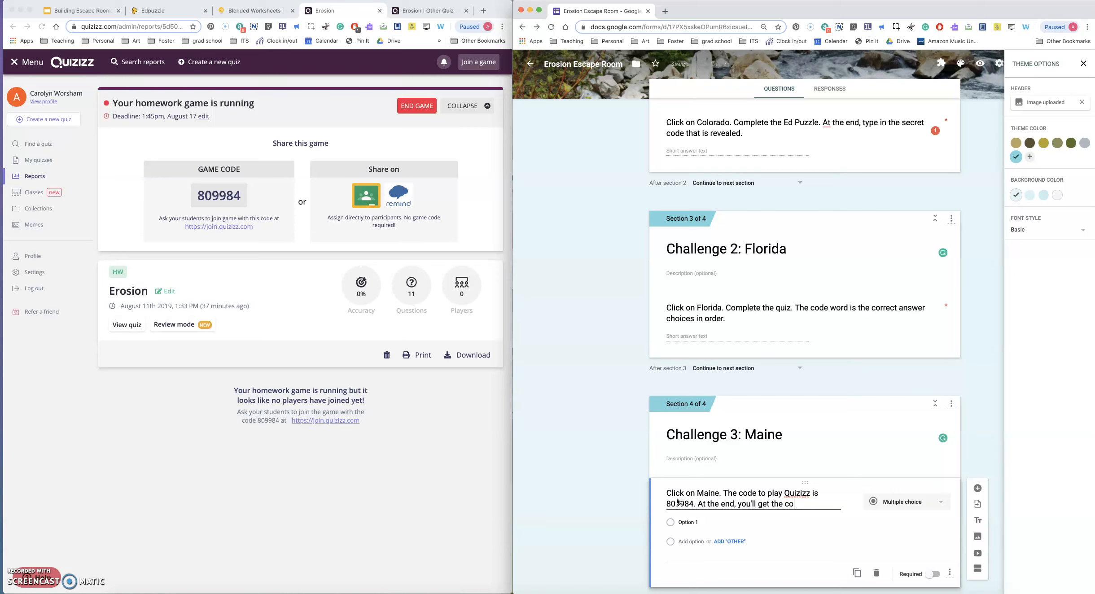
{"action": "type", "text": "e code word to move on."}
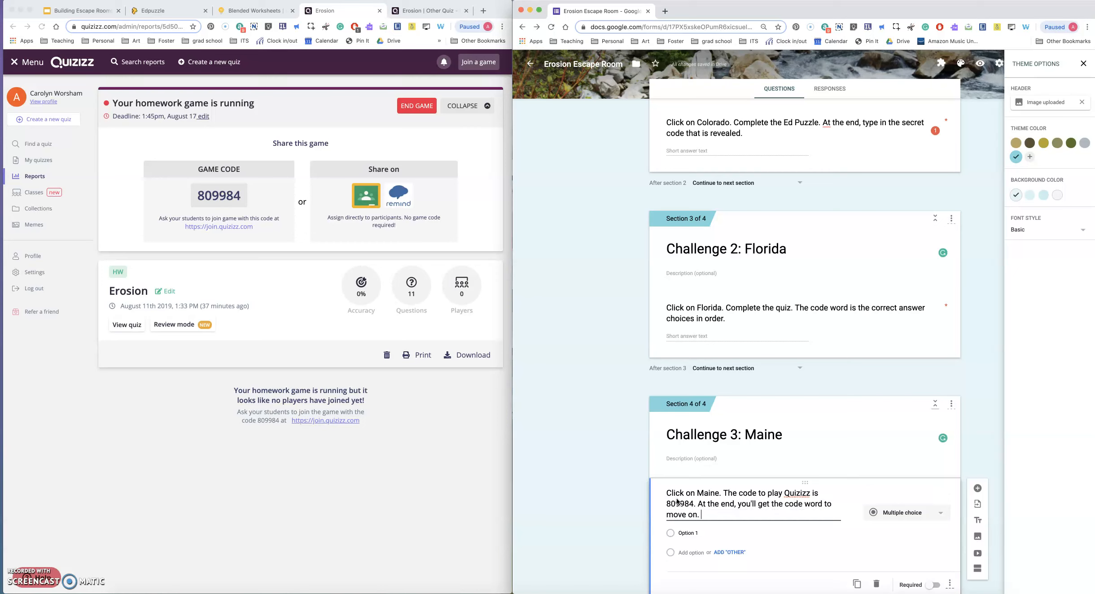
{"action": "left_click", "coordinate": [569, 384]}
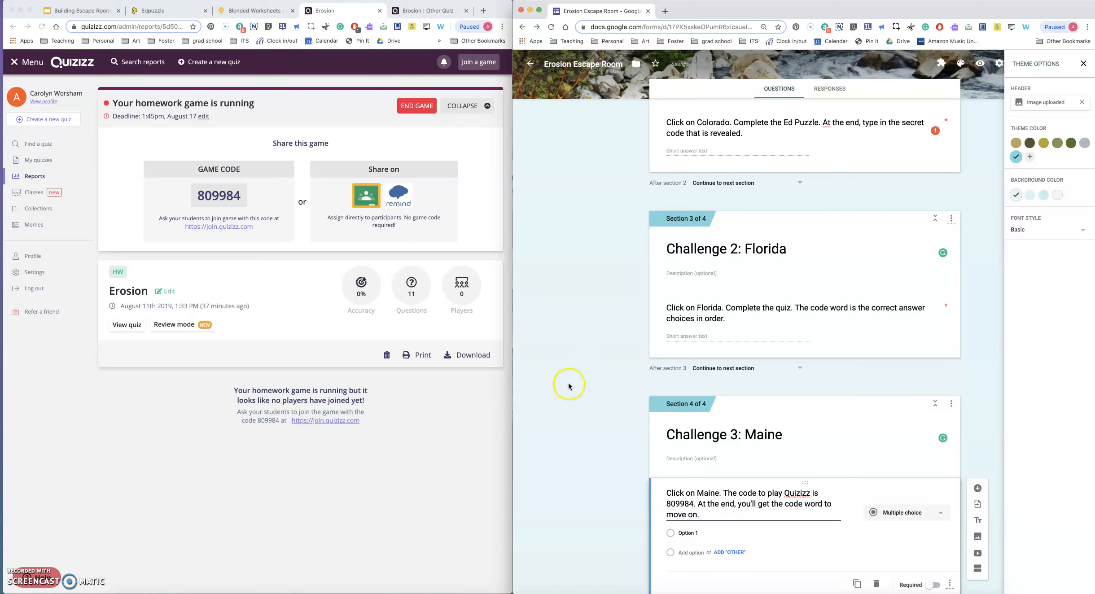
- Bring up the Erosion quiz in Quizizz and check its last question for the code word
{"action": "left_click", "coordinate": [424, 11]}
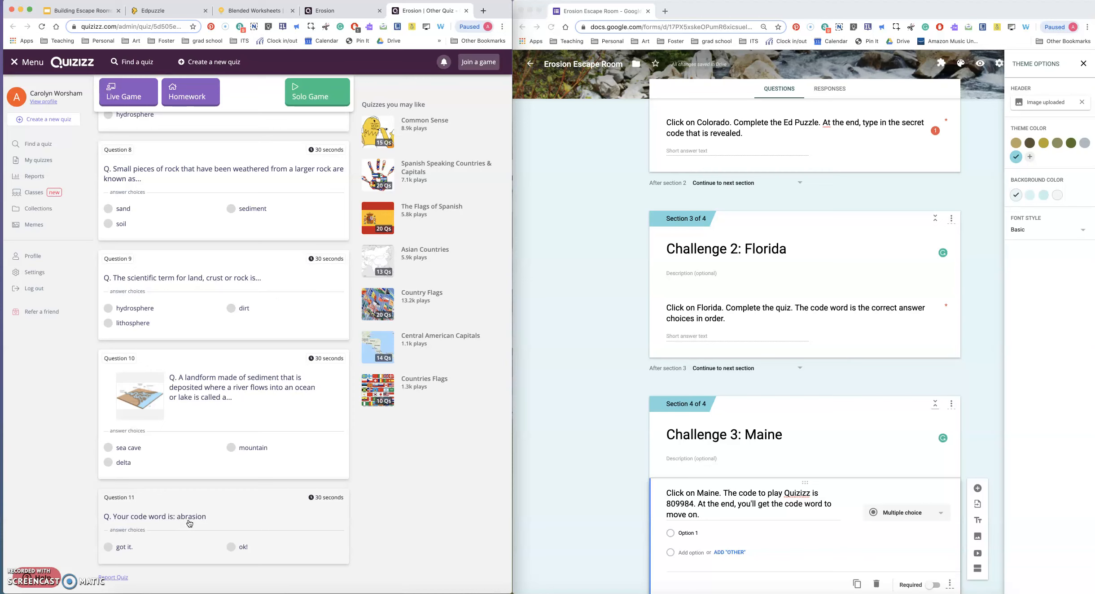
{"action": "left_click", "coordinate": [209, 511]}
{"action": "left_click", "coordinate": [804, 568]}
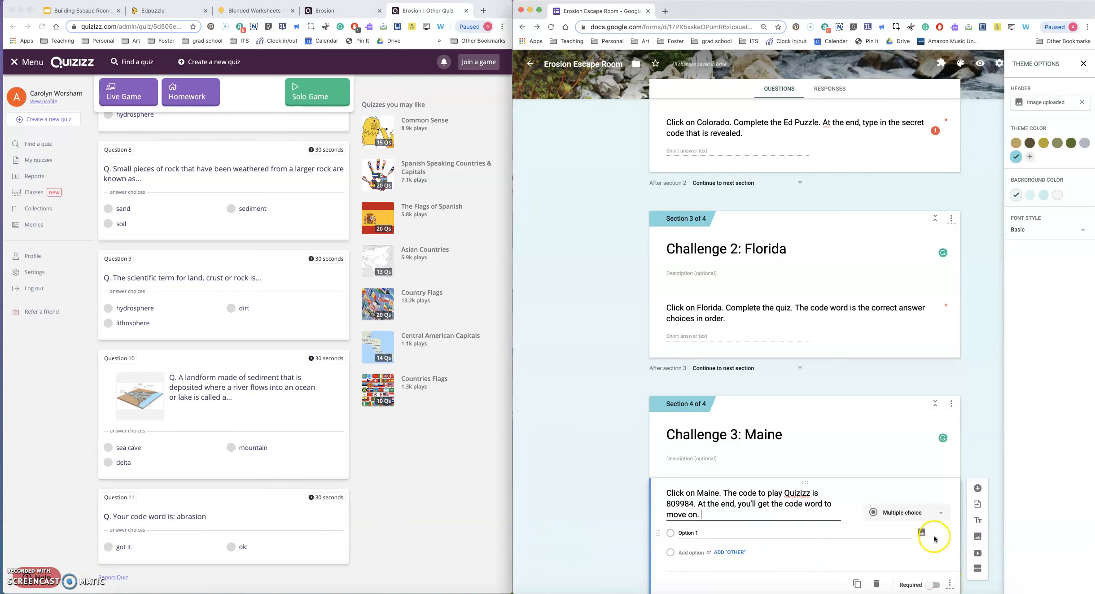
- Change the Maine question to a required short answer and turn on response validation for it
{"action": "left_click", "coordinate": [901, 513]}
{"action": "left_click", "coordinate": [909, 370]}
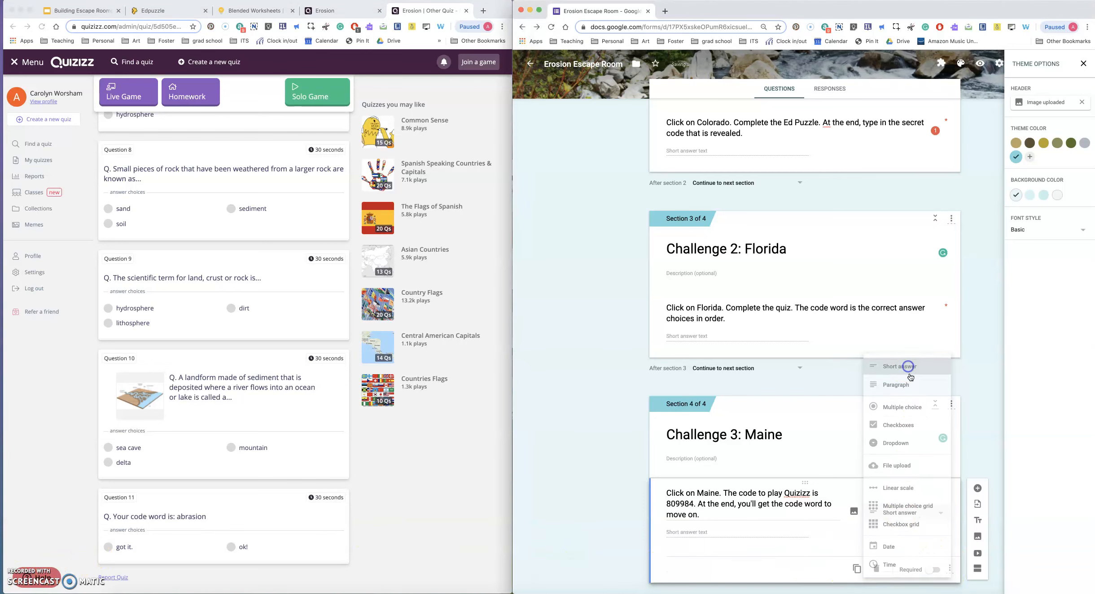
{"action": "left_click", "coordinate": [934, 569]}
{"action": "left_click", "coordinate": [949, 569]}
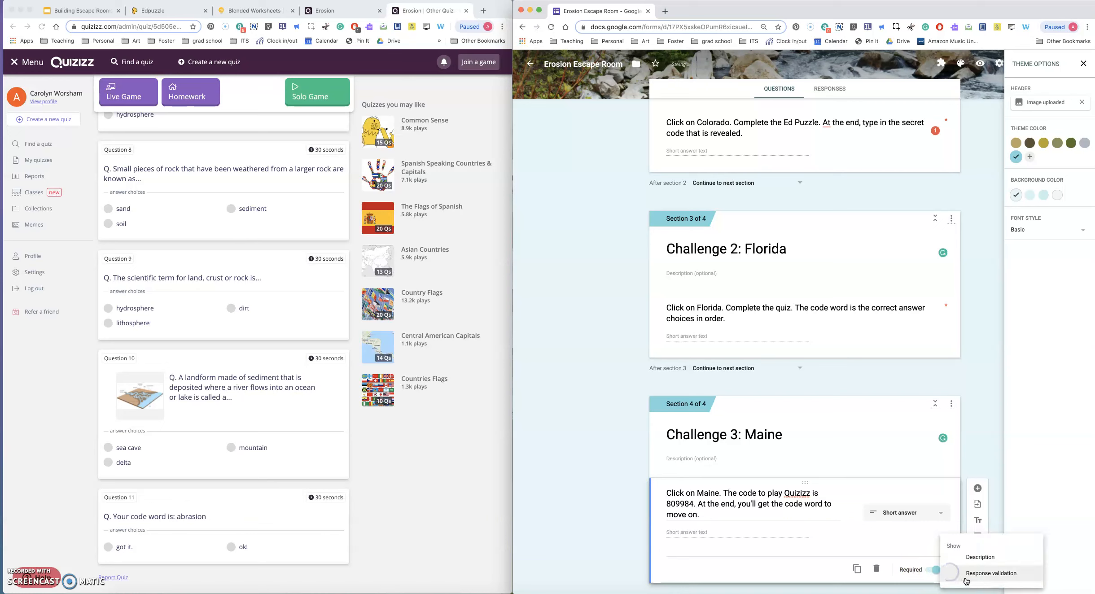
{"action": "left_click", "coordinate": [965, 581]}
- Set the Maine question's validation to text that contains "abrasion", with the custom error text "Yikes!"
{"action": "left_click", "coordinate": [696, 554]}
{"action": "left_click", "coordinate": [692, 545]}
{"action": "left_click", "coordinate": [697, 556]}
{"action": "left_click", "coordinate": [693, 532]}
{"action": "left_click", "coordinate": [827, 566]}
{"action": "type", "text": "abrasion"}
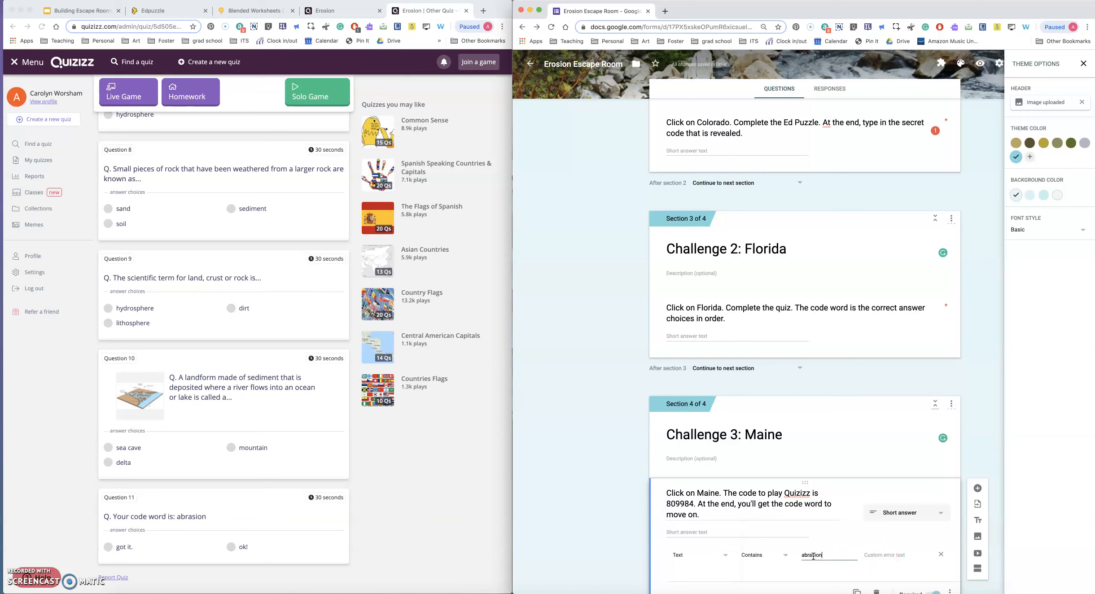
{"action": "left_click", "coordinate": [874, 554]}
{"action": "type", "text": "Yikes!"}
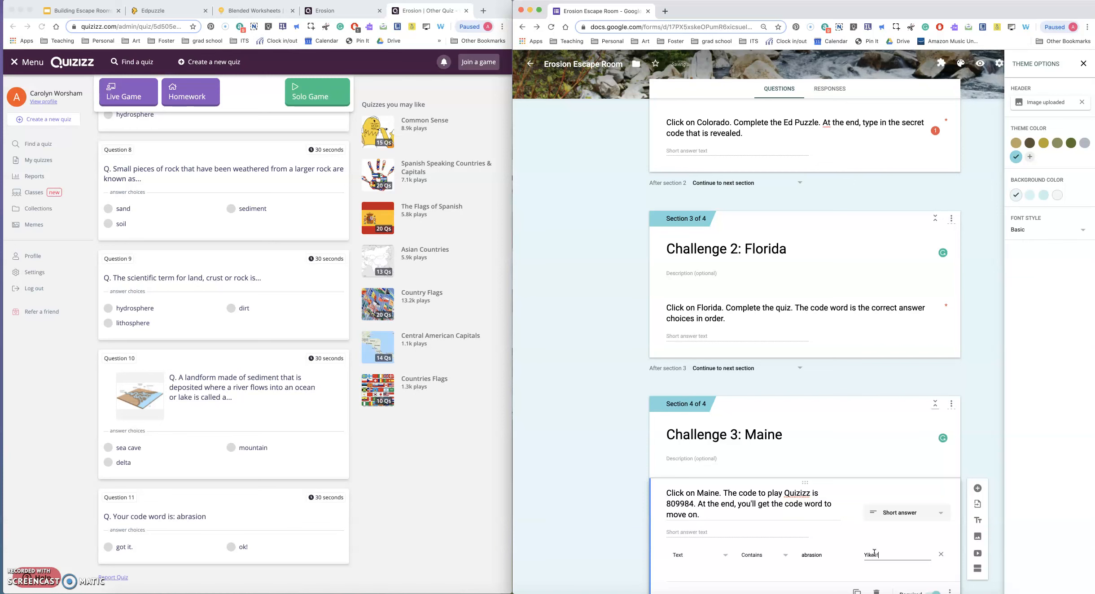
- Add a final section after the Maine challenge and title it "You've won!!!!"
{"action": "scroll", "coordinate": [862, 433], "scroll_direction": "down", "scroll_amount": 1}
{"action": "left_click", "coordinate": [974, 530]}
{"action": "left_click", "coordinate": [581, 461]}
{"action": "scroll", "coordinate": [583, 457], "scroll_direction": "down", "scroll_amount": 2}
{"action": "left_click", "coordinate": [688, 520]}
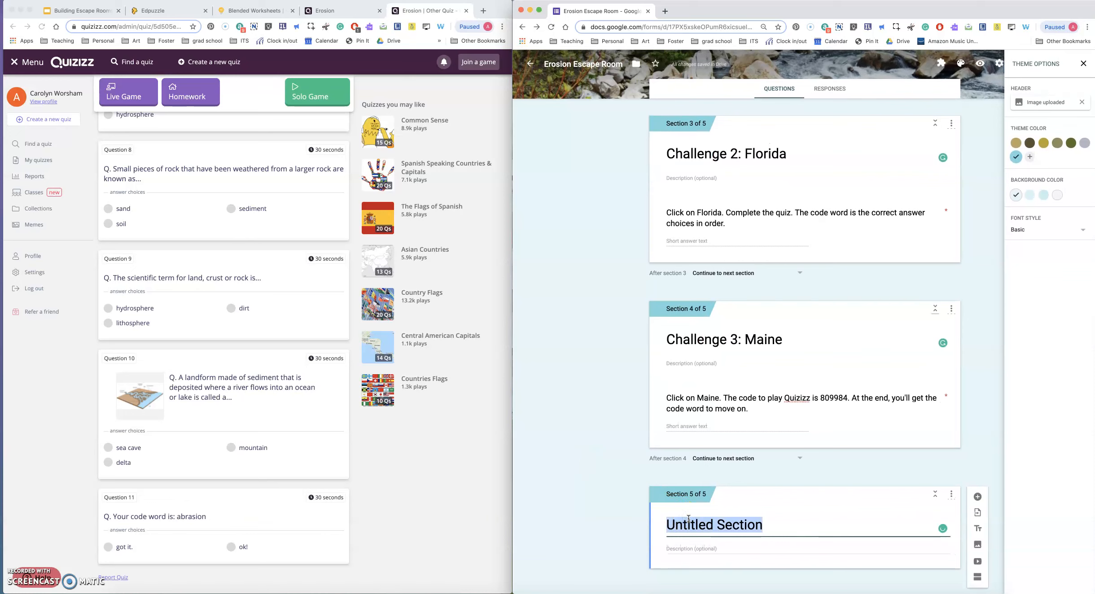
{"action": "type", "text": "You've won!!!!"}
{"action": "left_click", "coordinate": [600, 453]}
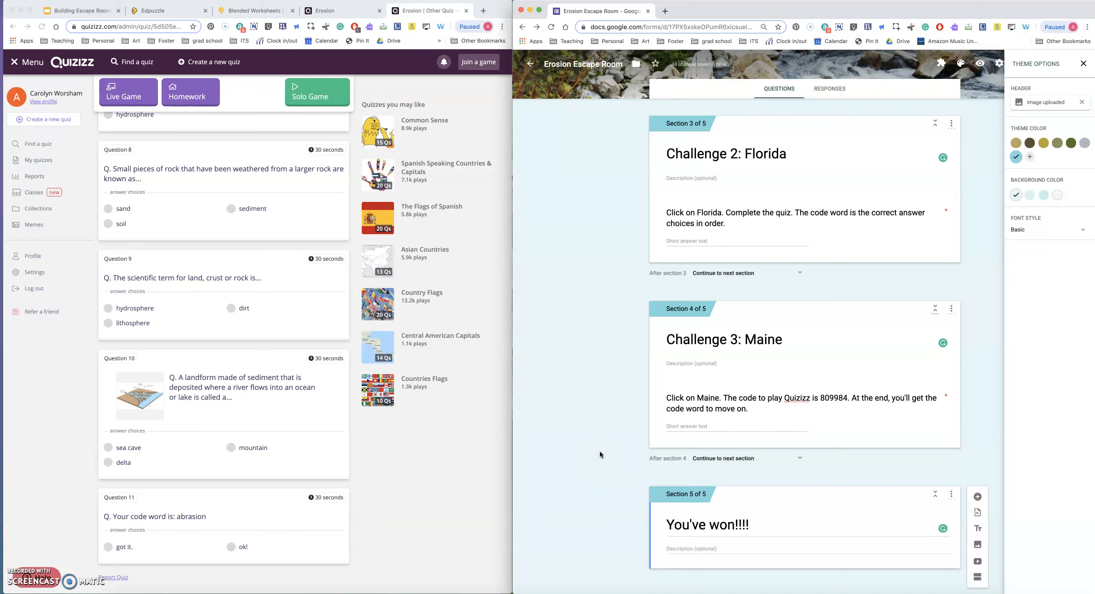
{"action": "left_click", "coordinate": [977, 544]}
{"action": "left_click", "coordinate": [706, 366]}
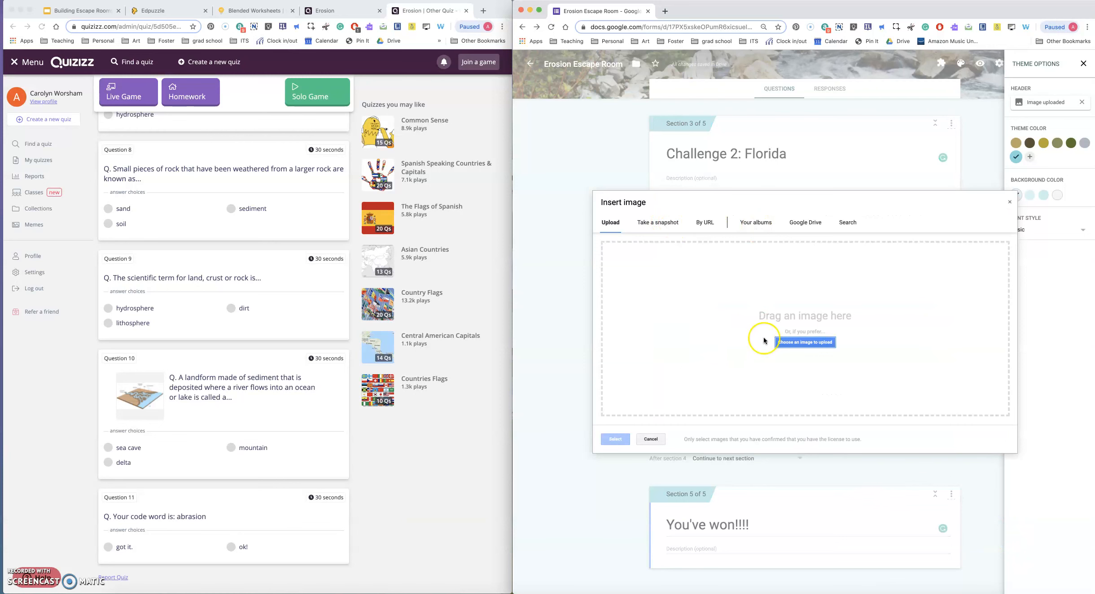
{"action": "left_click", "coordinate": [1012, 203]}
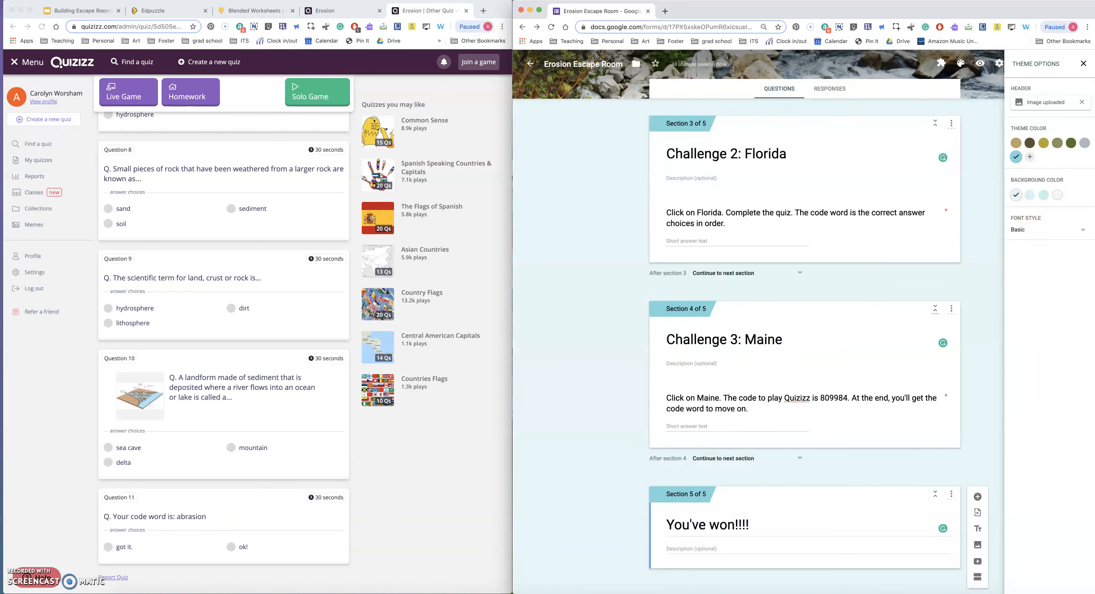
{"action": "left_click", "coordinate": [22, 576]}
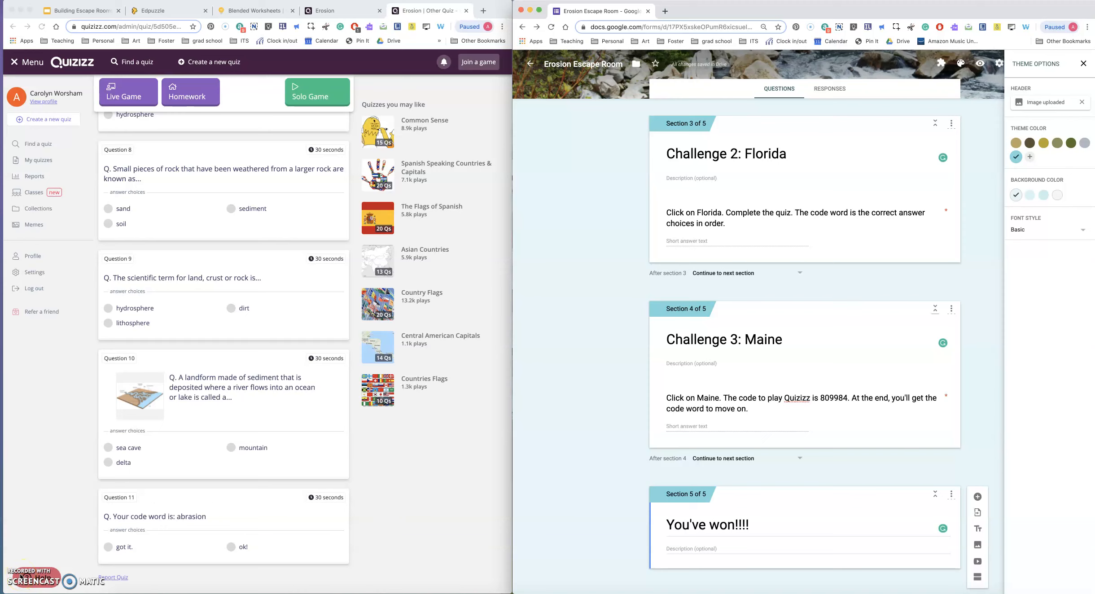